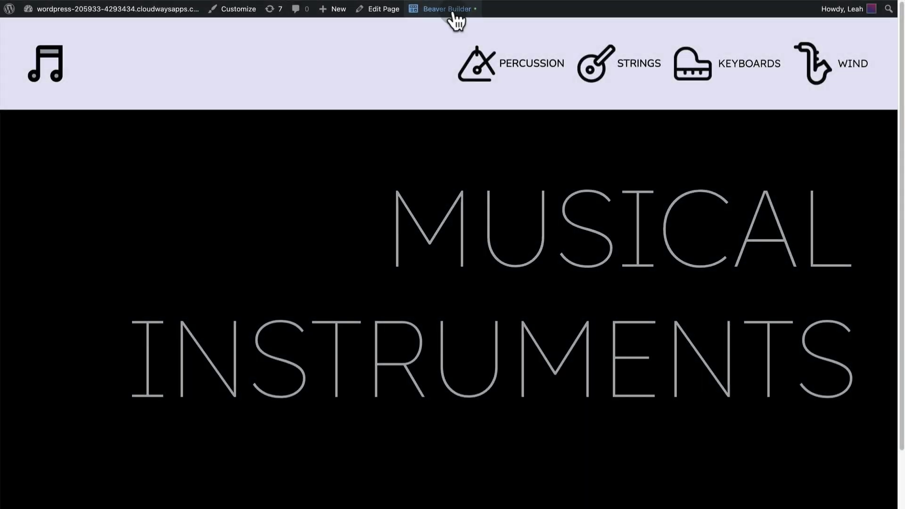
Step: Launch Beaver Builder on the Musical Instruments page
left_click(455, 20)
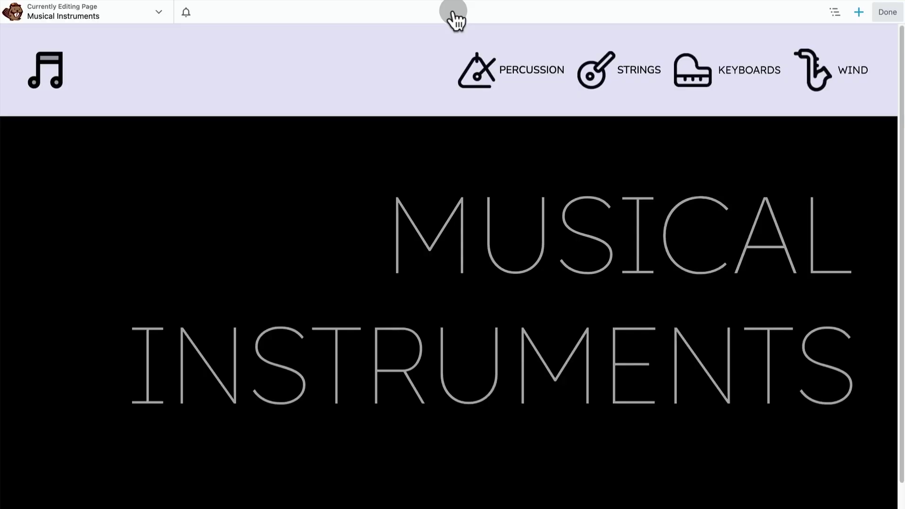
Step: Show the layout outline and inspect the logo box's Sizing & Placement settings (Flex Grow 1)
left_click(835, 12)
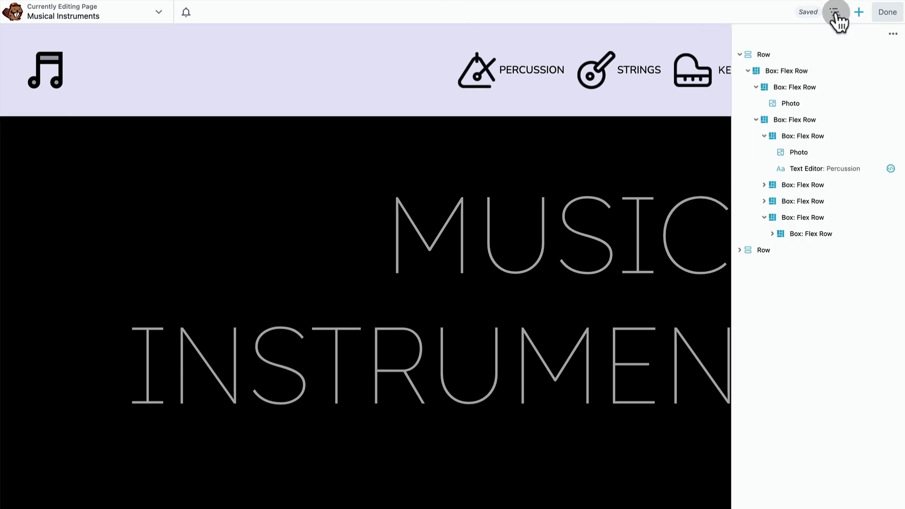
left_click(806, 90)
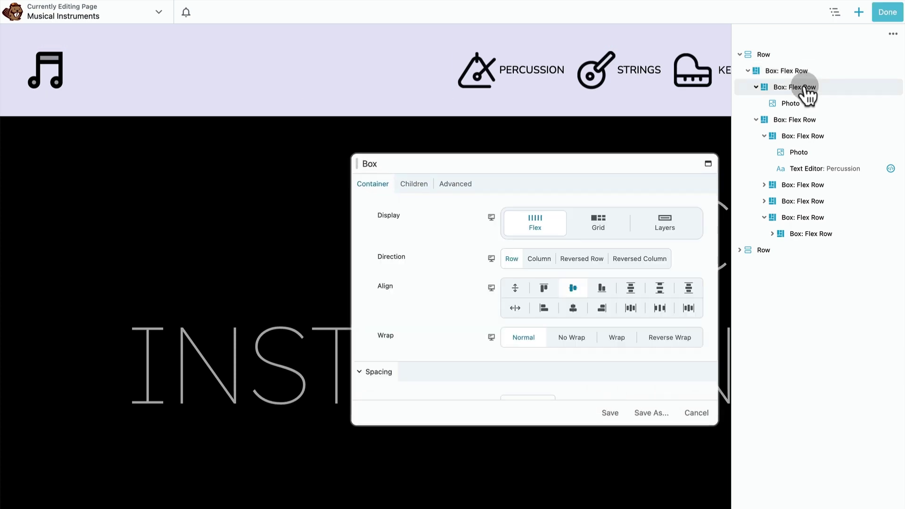
scroll(499, 269, "down", 3)
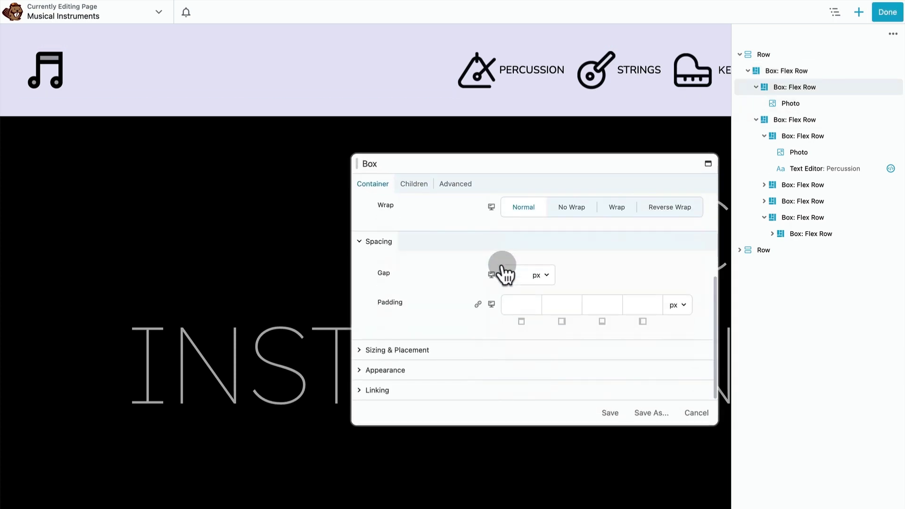
left_click(439, 349)
mouse_move(536, 225)
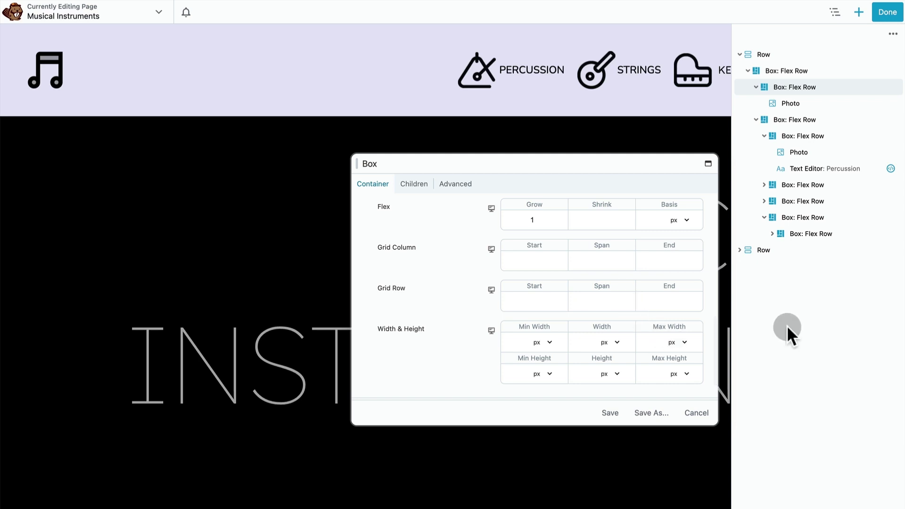
Step: Review the nav group's wrap and sizing settings, then the Percussion box's 6 px gap
left_click(823, 123)
scroll(505, 208, "down", 3)
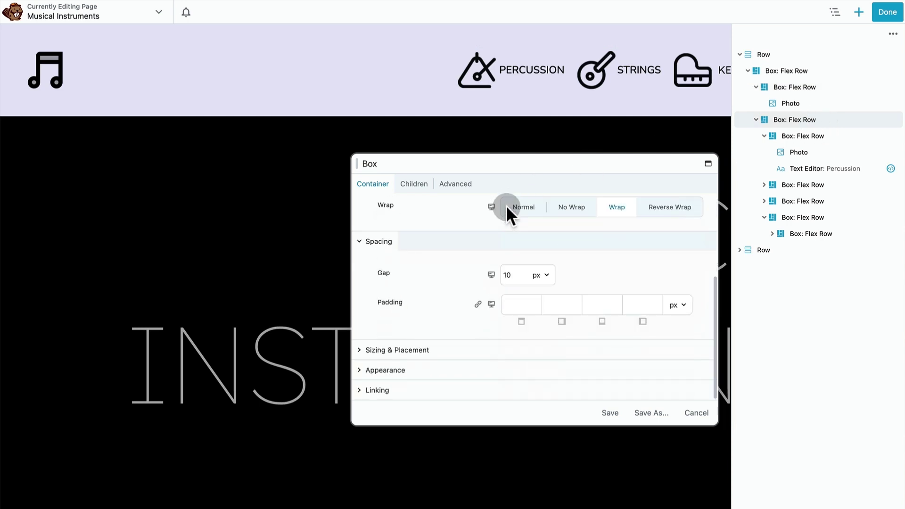
left_click(416, 351)
scroll(416, 352, "down", 4)
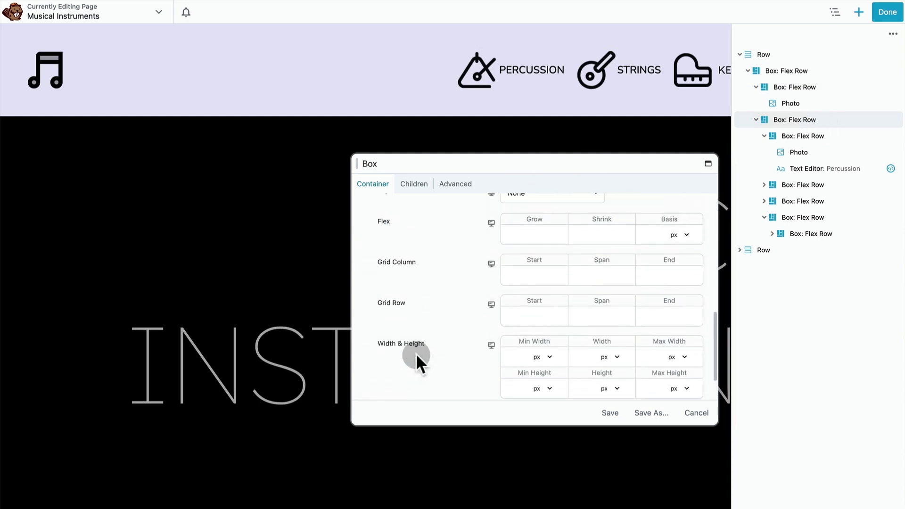
scroll(415, 352, "up", 1)
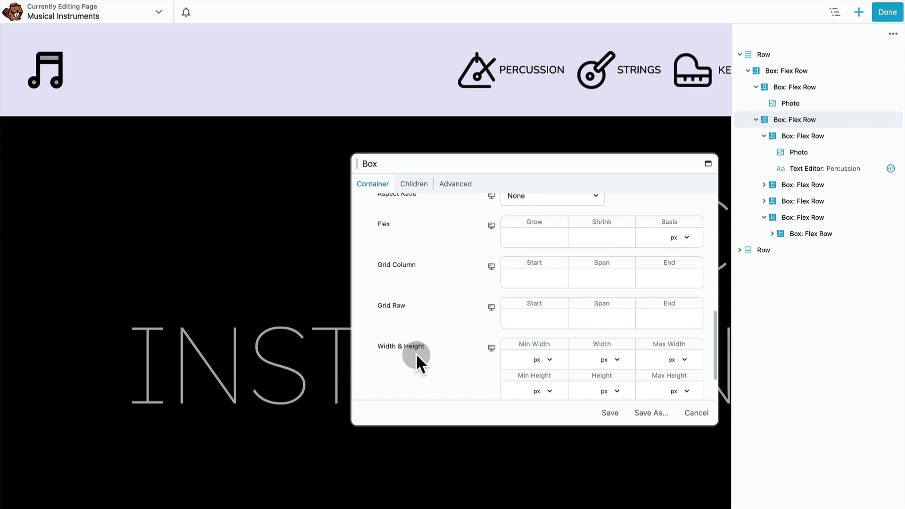
scroll(415, 352, "down", 3)
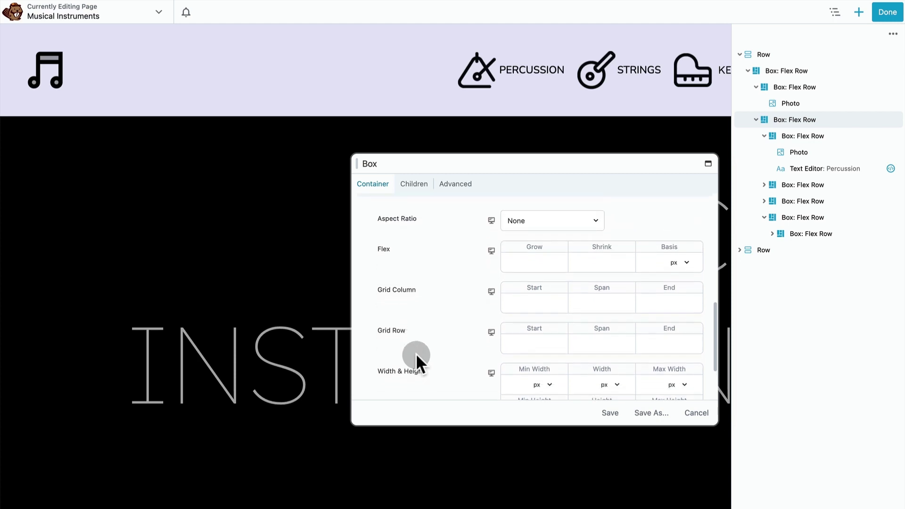
left_click(802, 137)
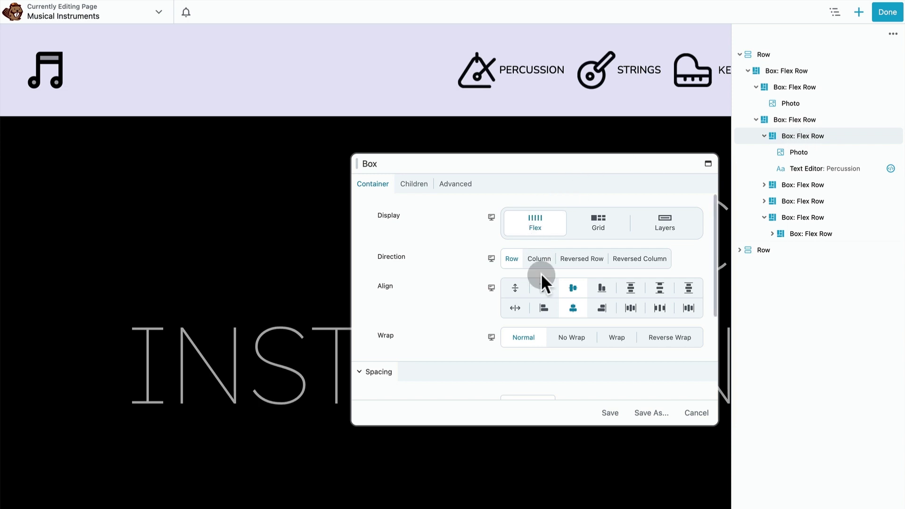
scroll(541, 276, "down", 5)
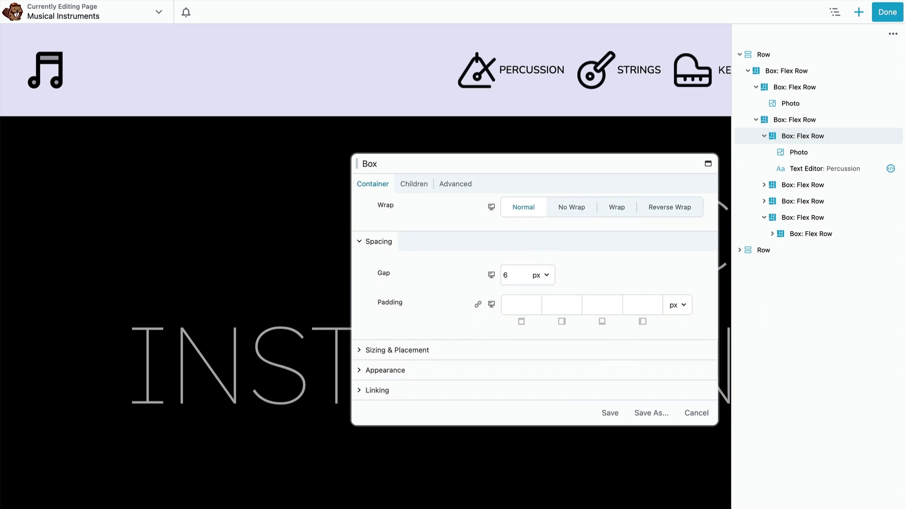
Step: Discard the unsaved changes to the Musical Instruments page
left_click(887, 14)
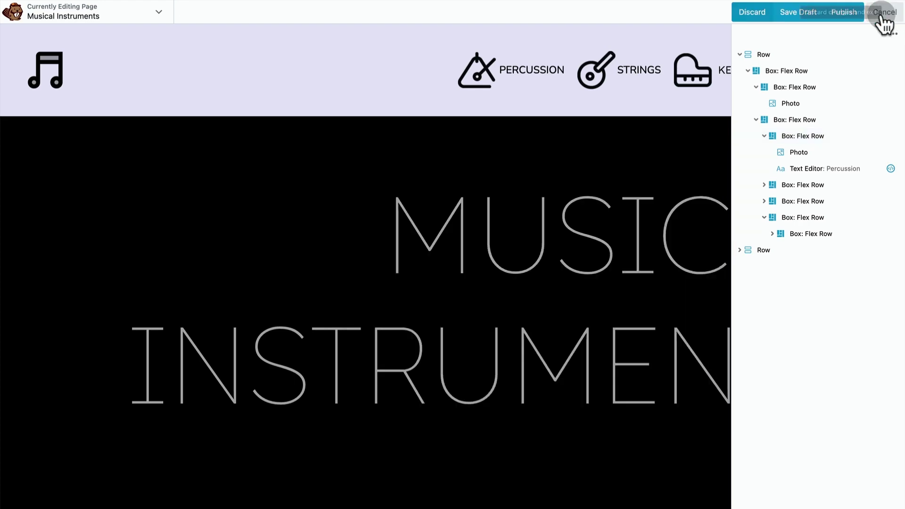
left_click(753, 13)
left_click(545, 61)
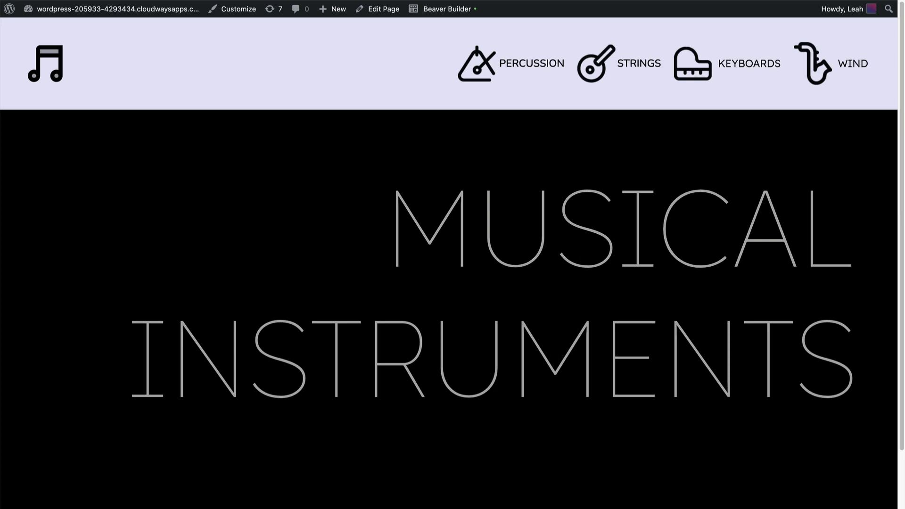
Step: Create a new page titled 'Music Demo' and launch Beaver Builder on it
mouse_move(338, 14)
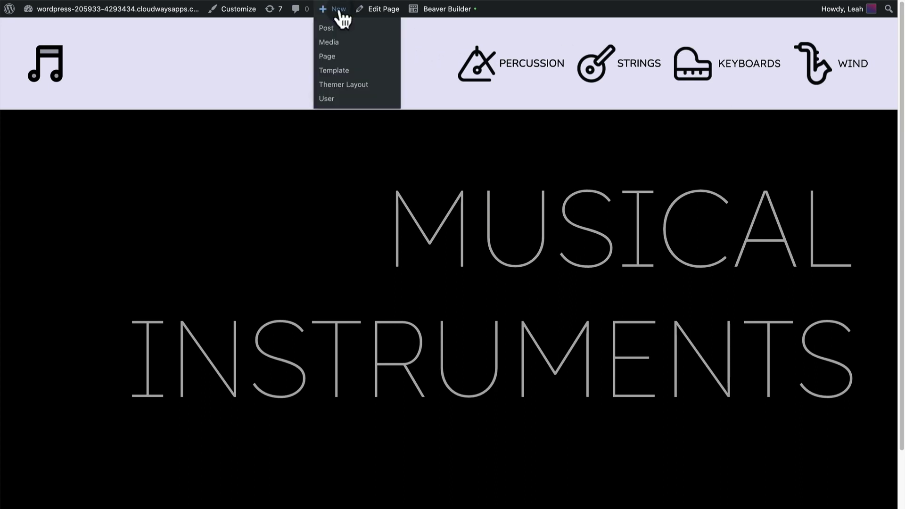
left_click(327, 56)
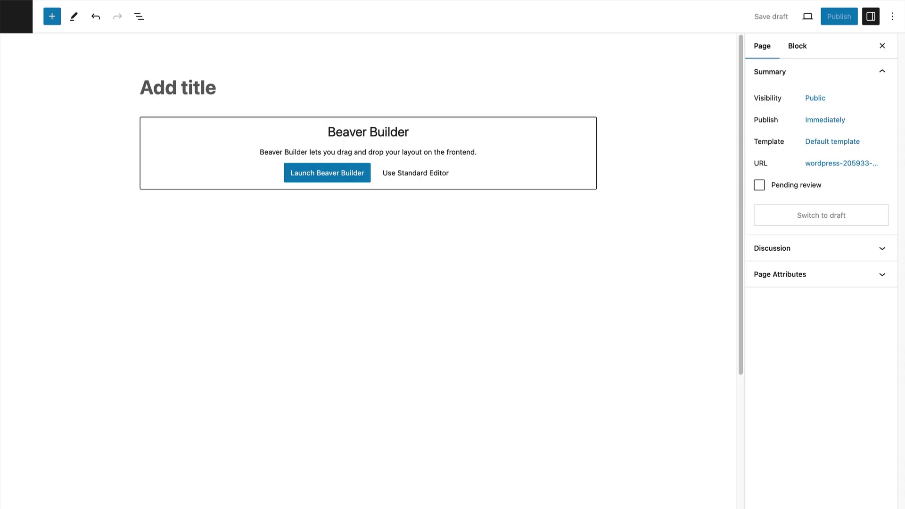
type("Music Demo")
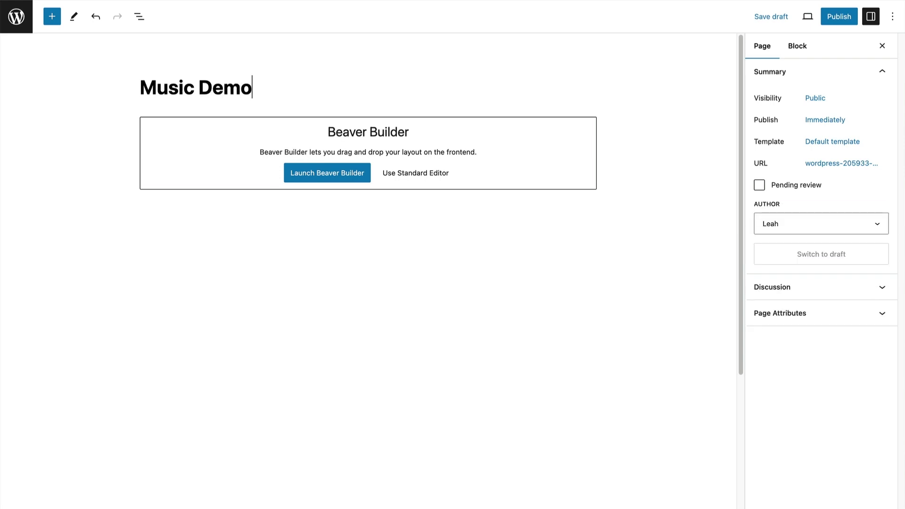
left_click(330, 173)
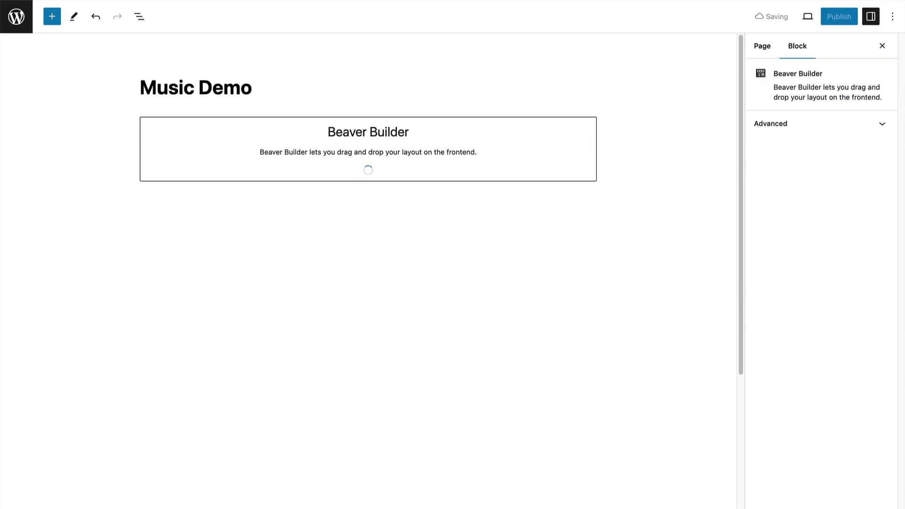
Step: Drop a Flex Columns box onto the empty page, save it, and add a second Box inside
left_click_drag(830, 265, 786, 234)
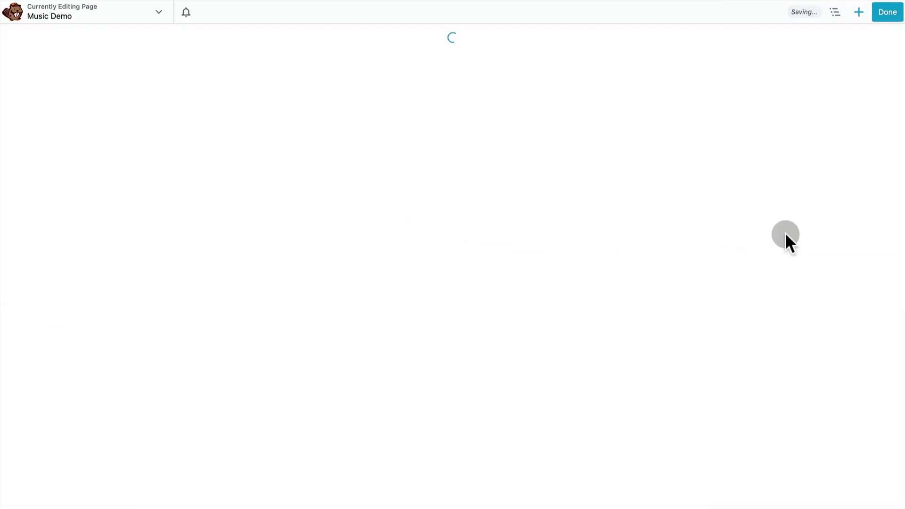
left_click(608, 412)
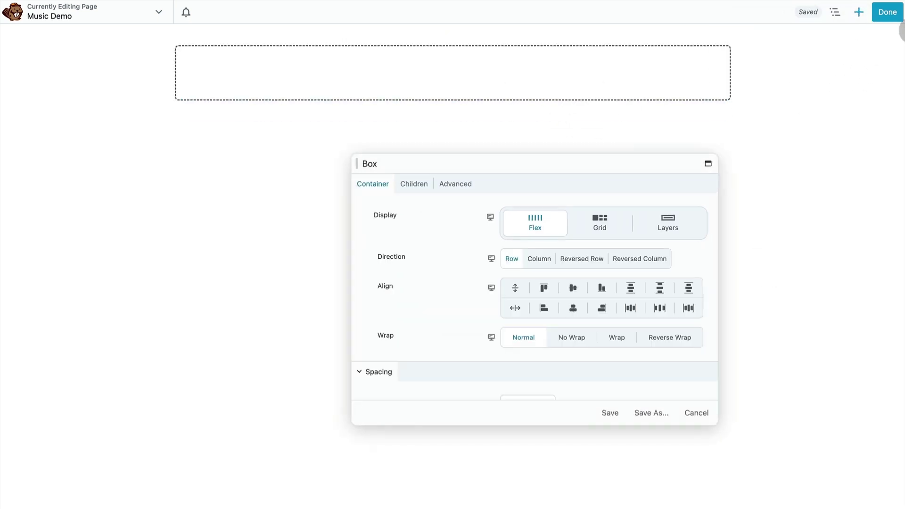
left_click(858, 13)
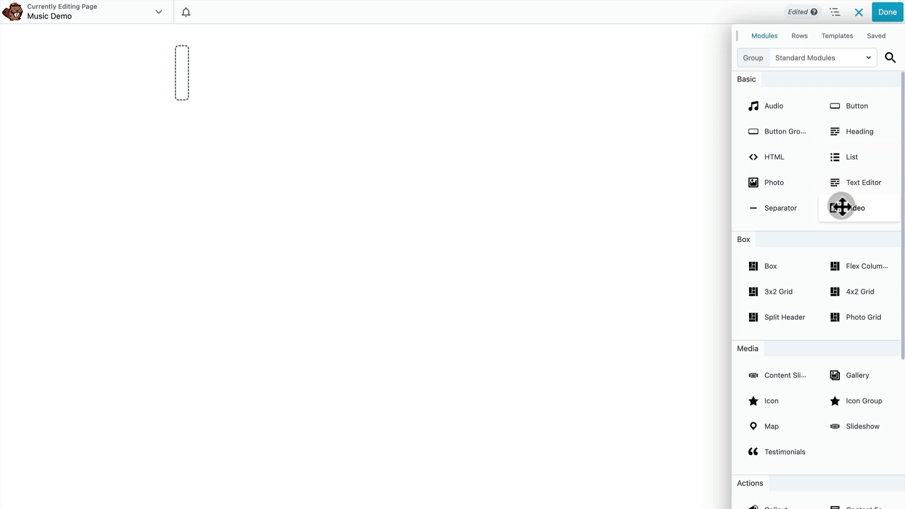
left_click_drag(770, 264, 527, 95)
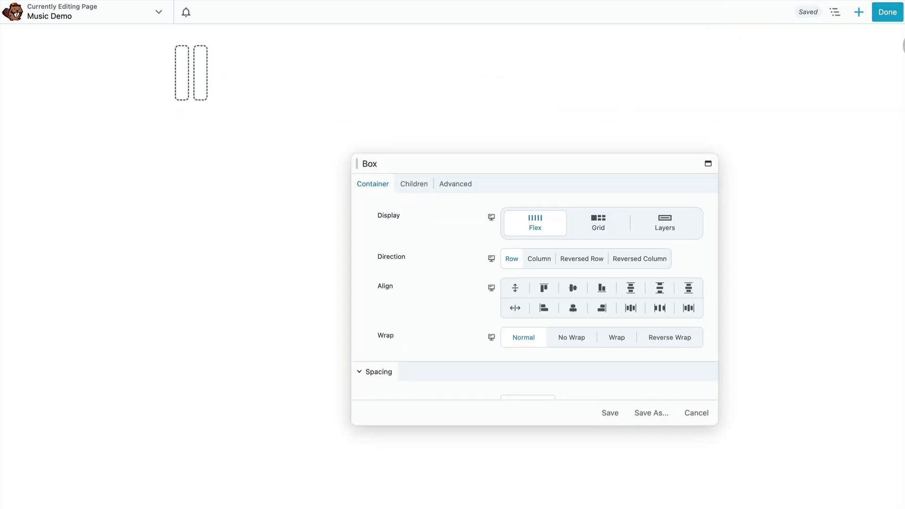
left_click(832, 13)
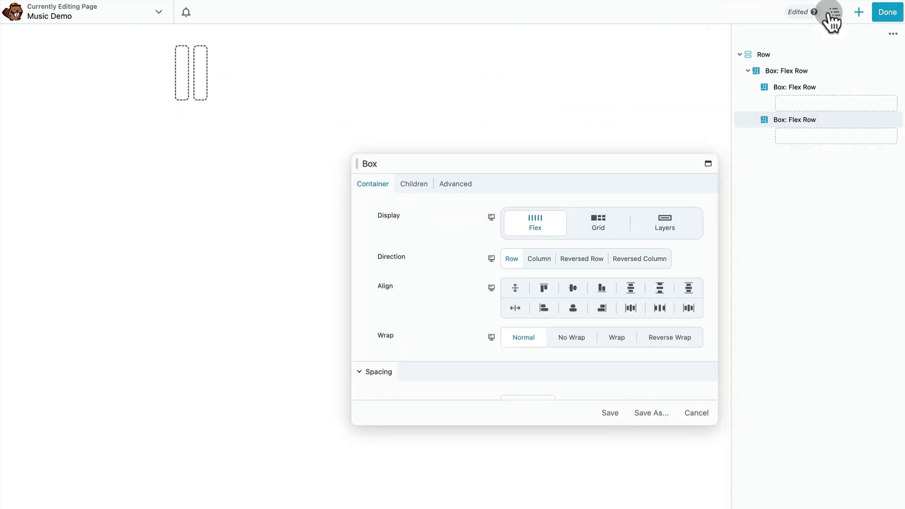
Step: Set the first inner box's Flex Grow to 1 and save it
left_click(800, 89)
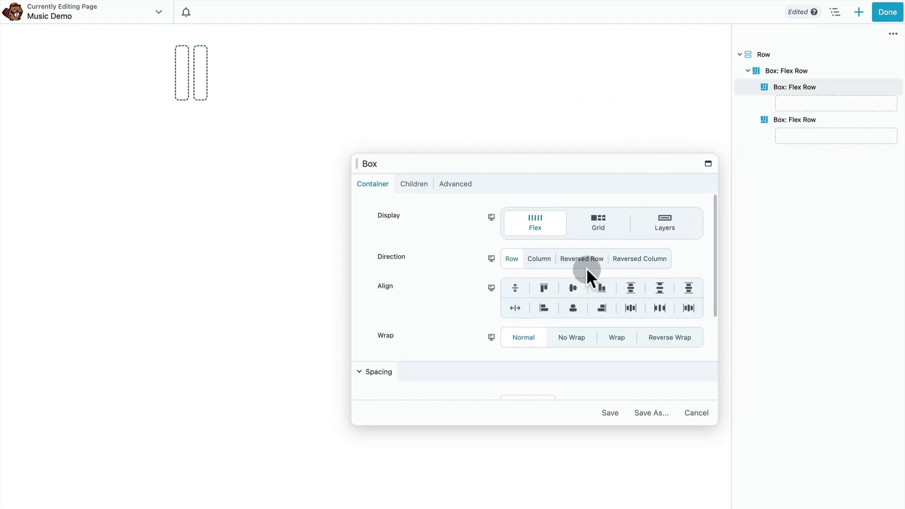
left_click_drag(509, 166, 486, 38)
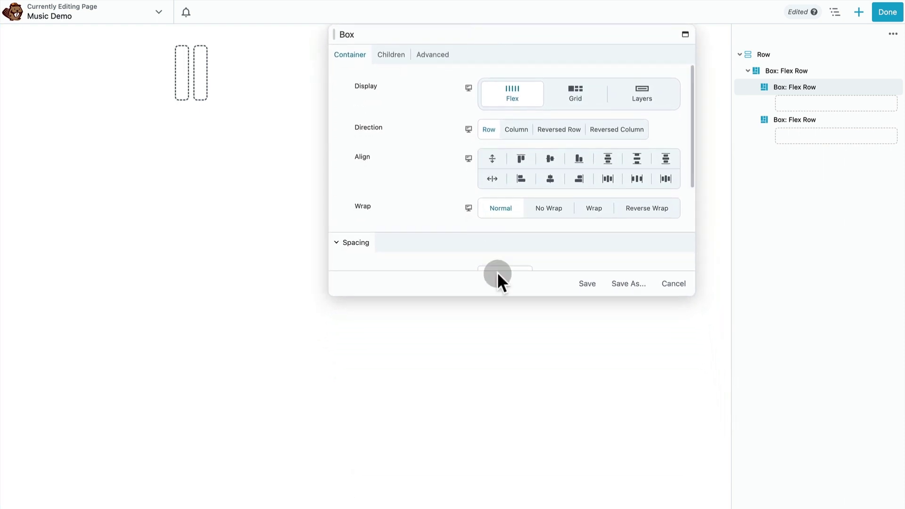
left_click_drag(502, 297, 509, 493)
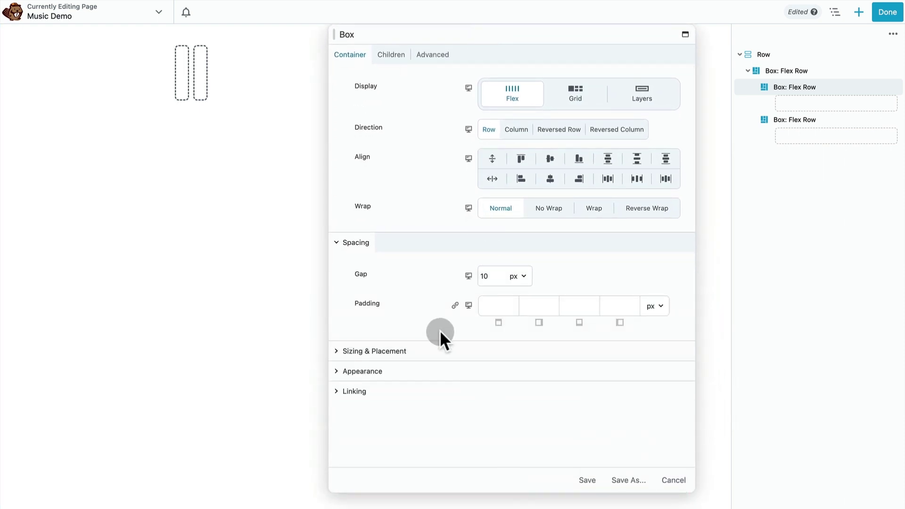
left_click(392, 347)
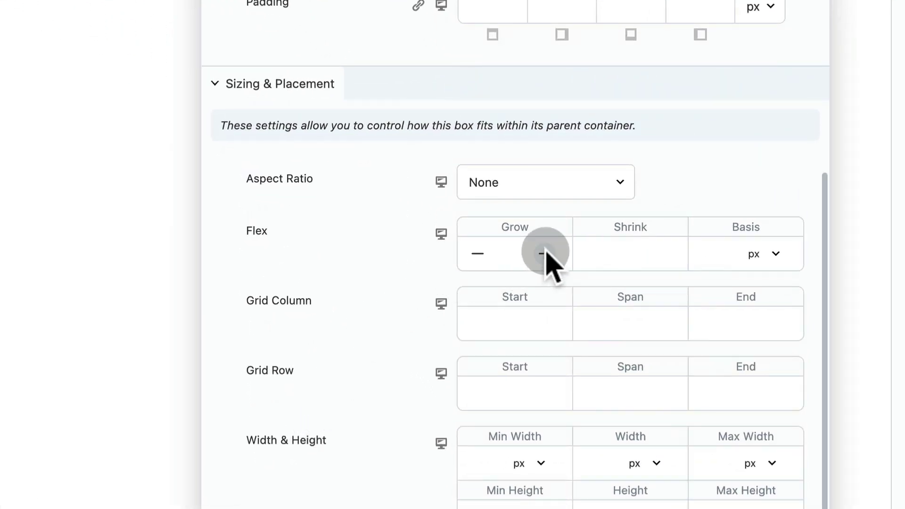
left_click(547, 257)
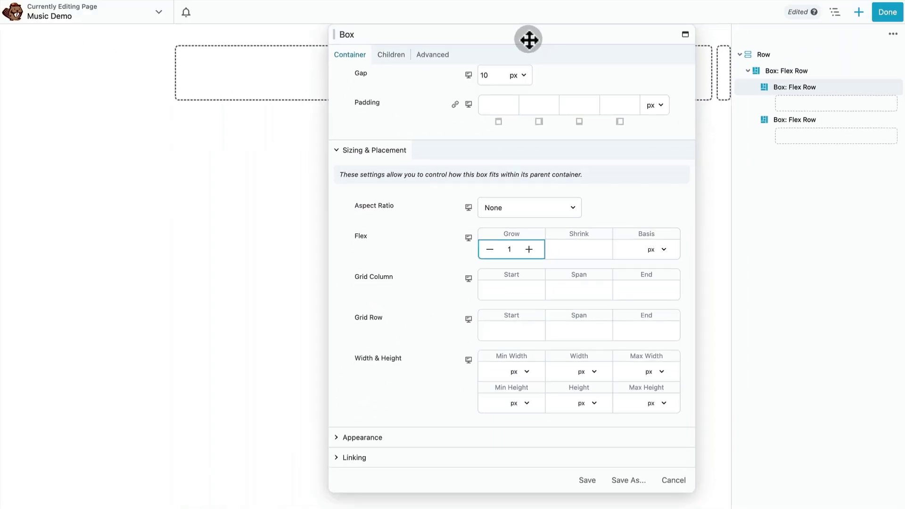
left_click_drag(527, 38, 368, 168)
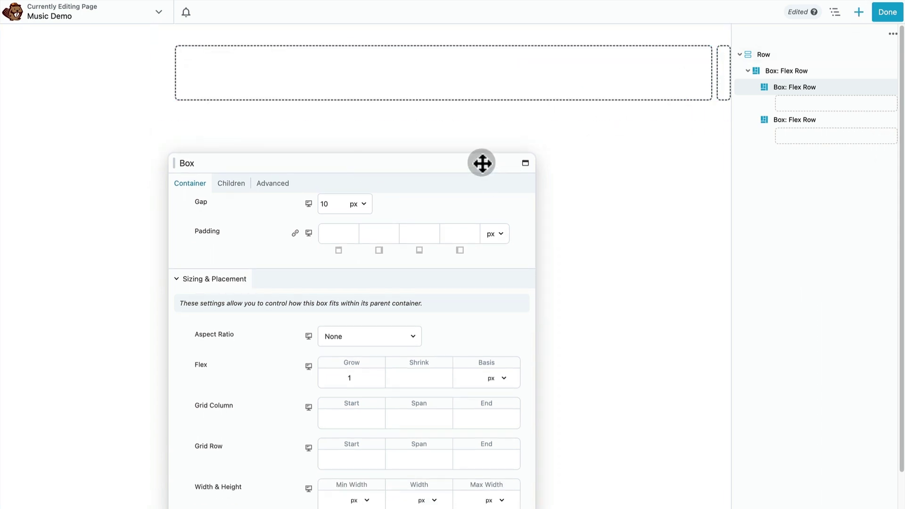
left_click_drag(481, 162, 662, 32)
left_click(611, 478)
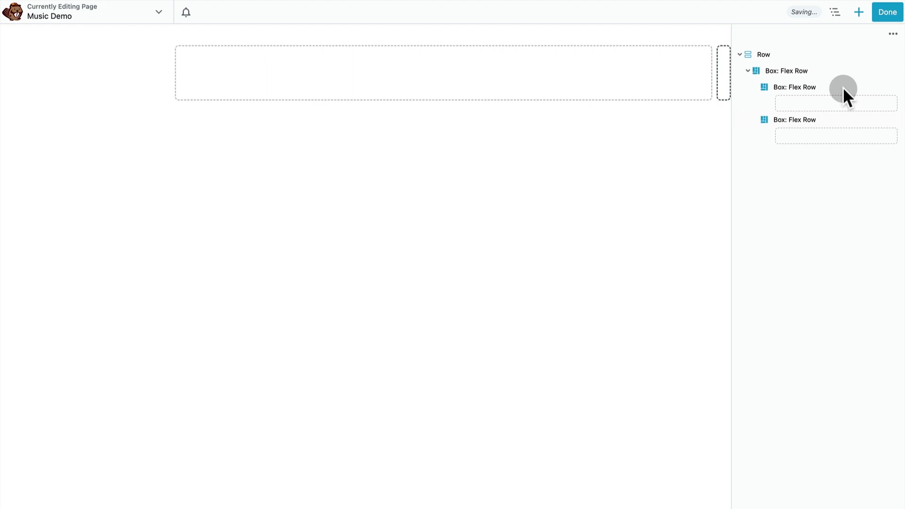
Step: Place a Photo module in the first box using the music-note image
left_click(858, 14)
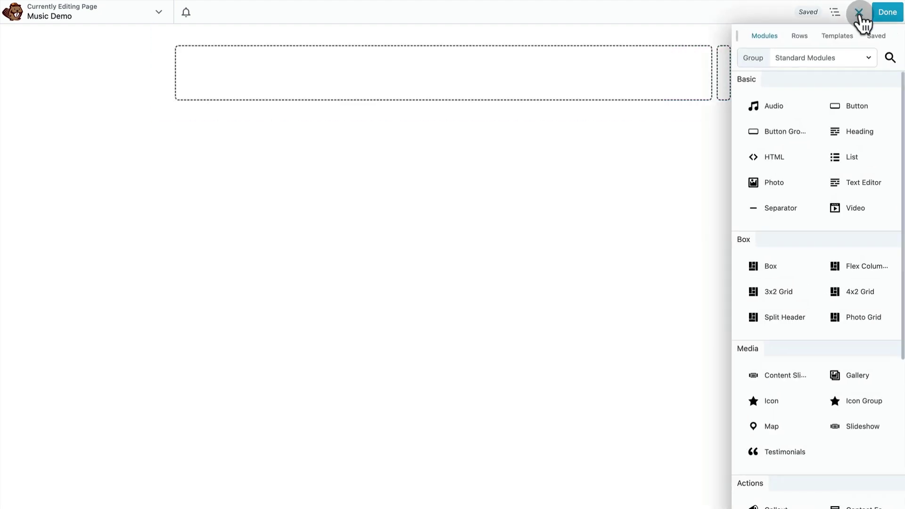
left_click_drag(757, 188, 583, 73)
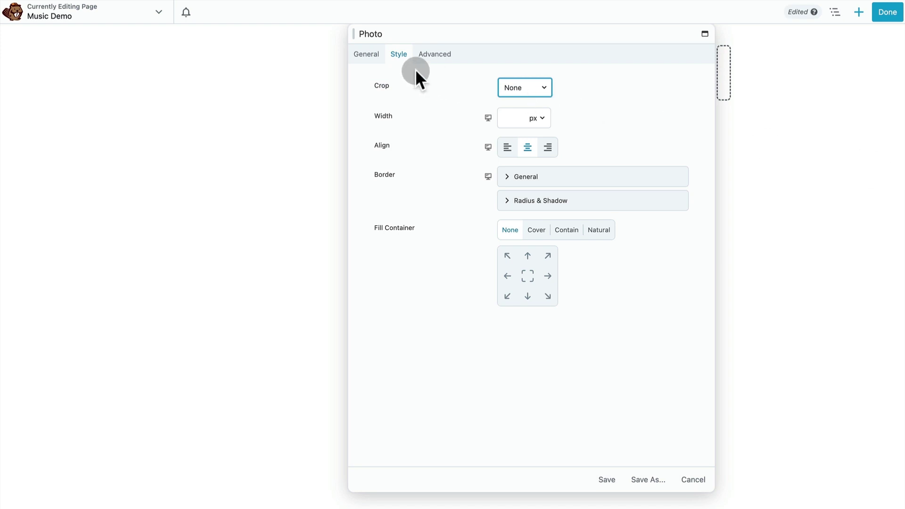
left_click(372, 61)
left_click(530, 117)
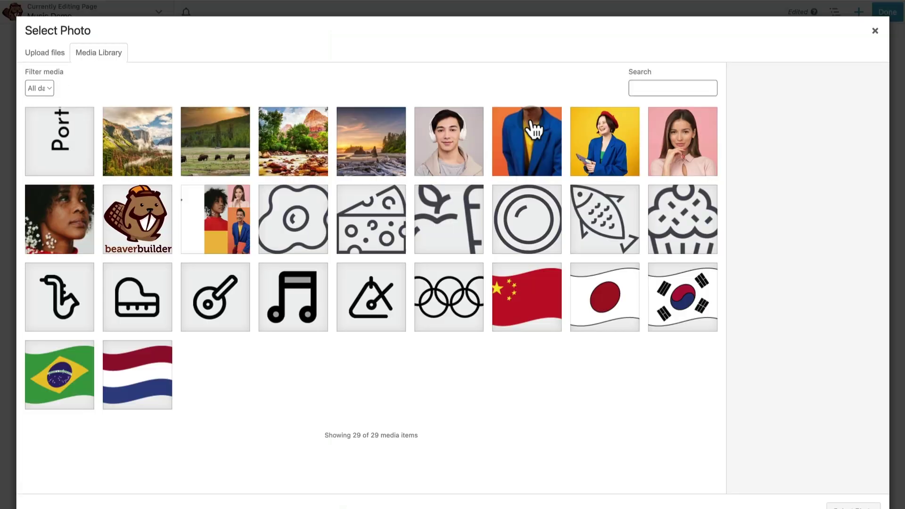
left_click(297, 316)
left_click(841, 503)
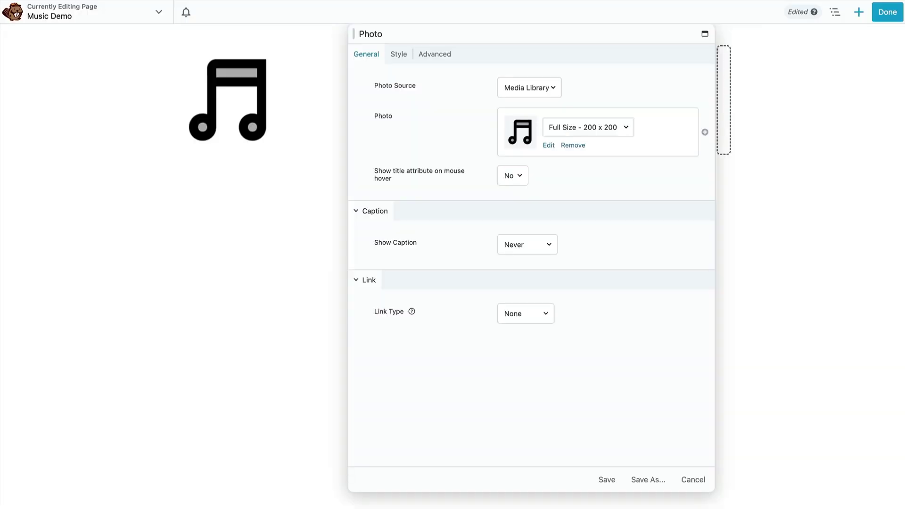
Step: Shrink the music-note photo's width to about 100 px
left_click(398, 55)
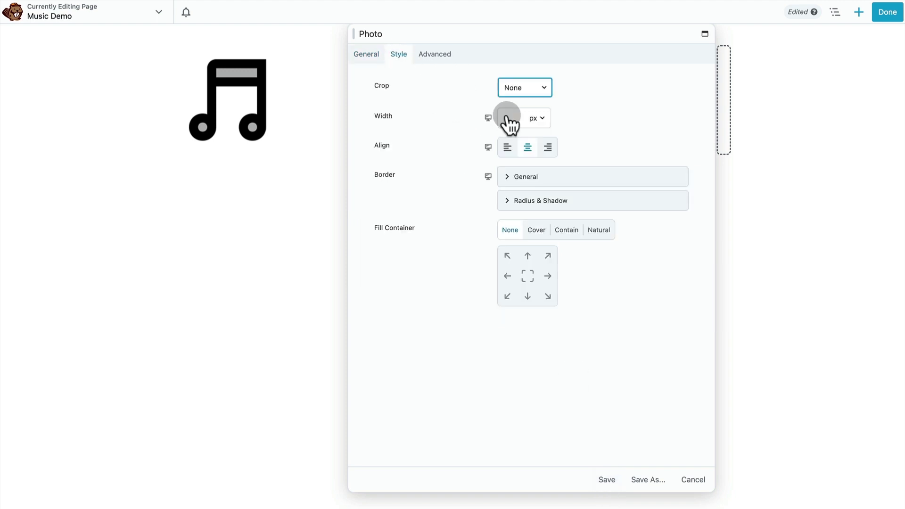
left_click(507, 118)
mouse_move(510, 137)
left_mouse_down()
mouse_move(501, 147)
mouse_move(530, 148)
mouse_move(520, 147)
left_mouse_up()
Step: Save the 80 px logo, then add a new box with centered alignment and a 6 px gap
left_click(616, 484)
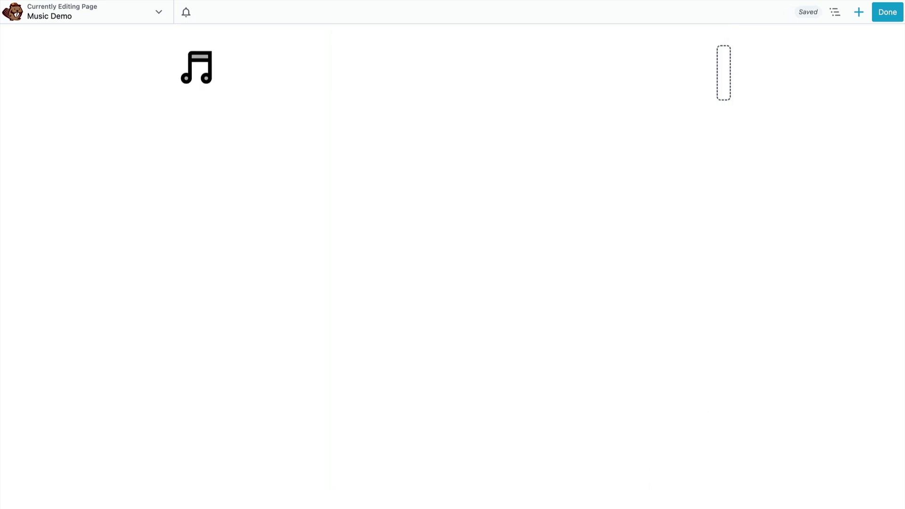
left_click(858, 12)
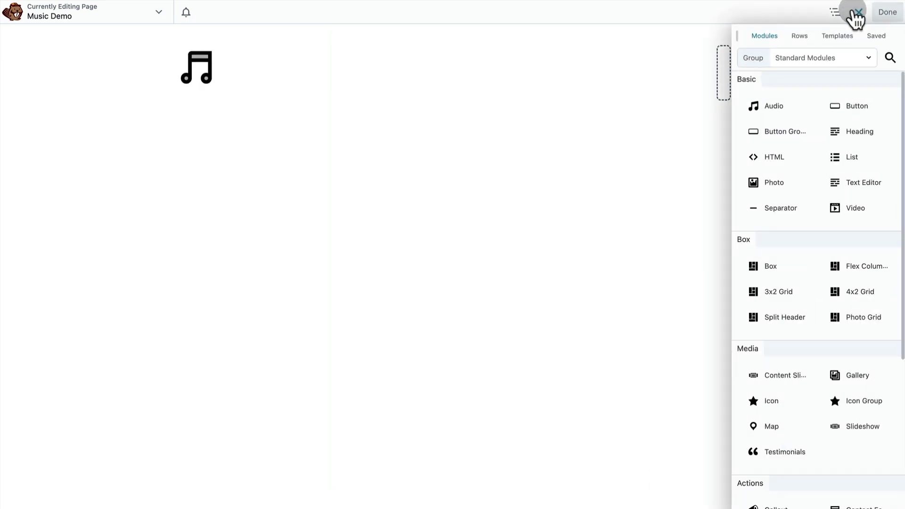
left_click_drag(792, 272, 728, 100)
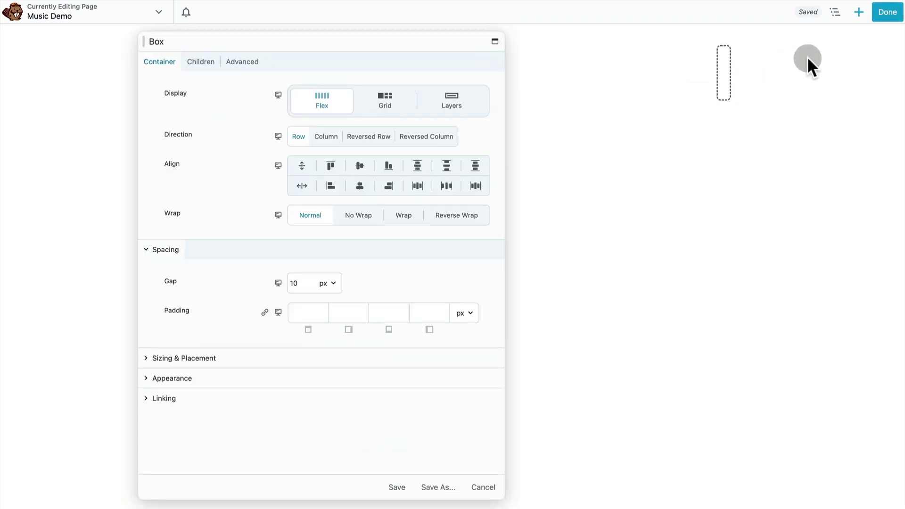
left_click(360, 186)
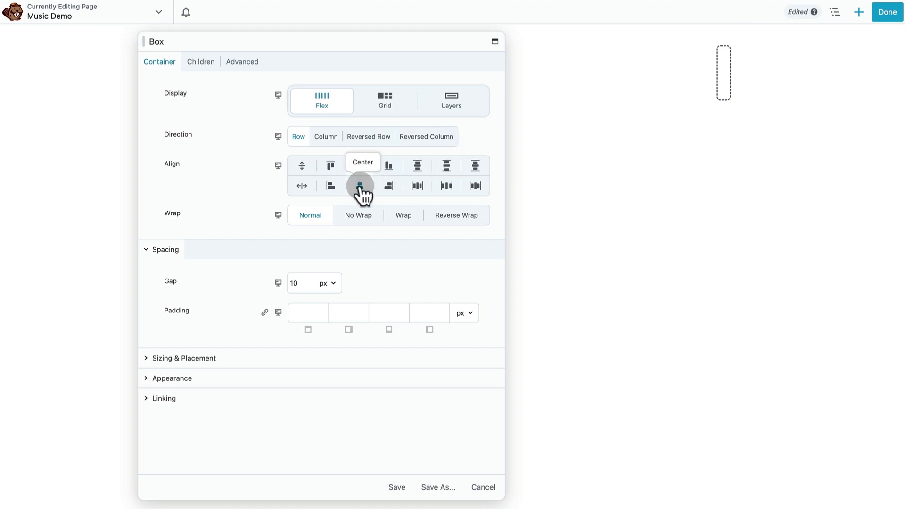
double_click(295, 283)
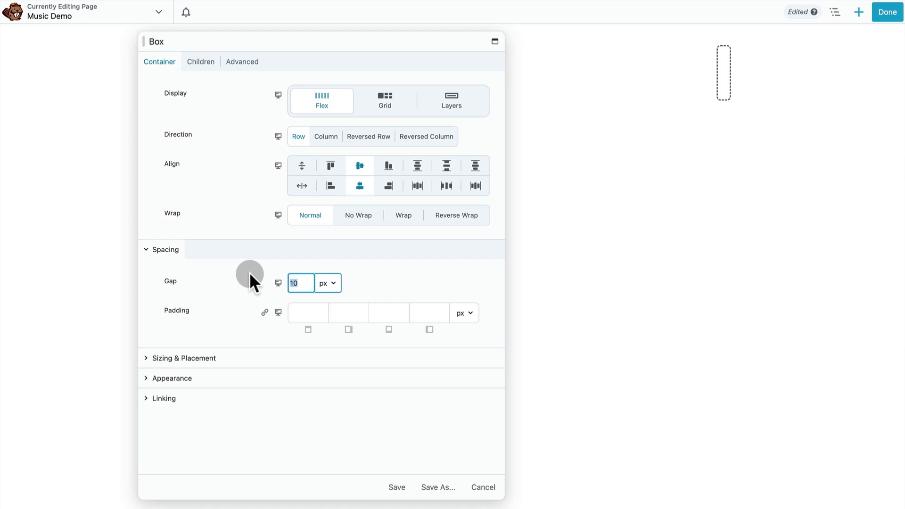
type("6")
Step: Save the new box and add a Photo module showing the Triangle image
left_click(396, 486)
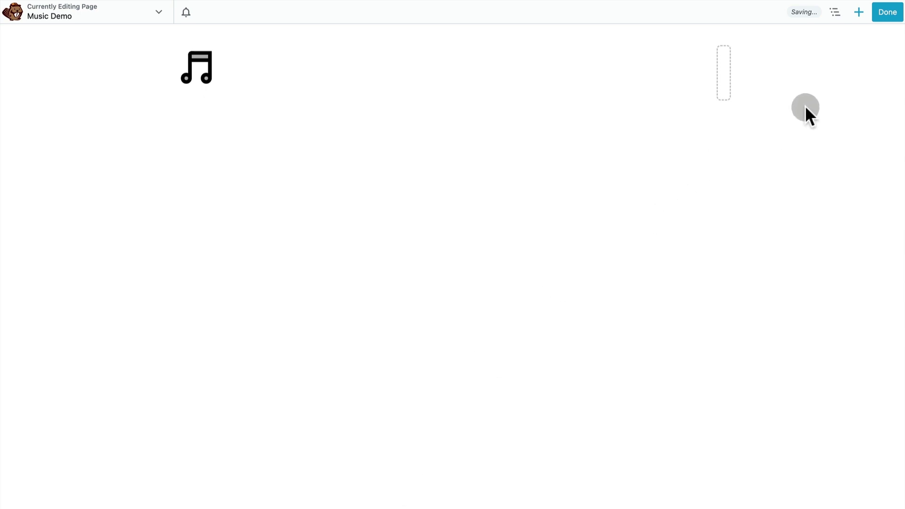
left_click(858, 12)
left_click_drag(777, 181, 716, 100)
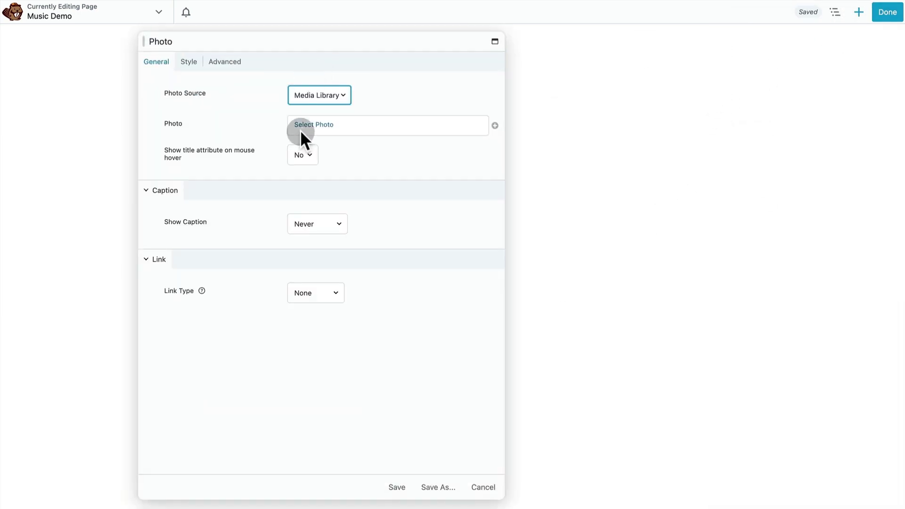
left_click(300, 127)
left_click(370, 295)
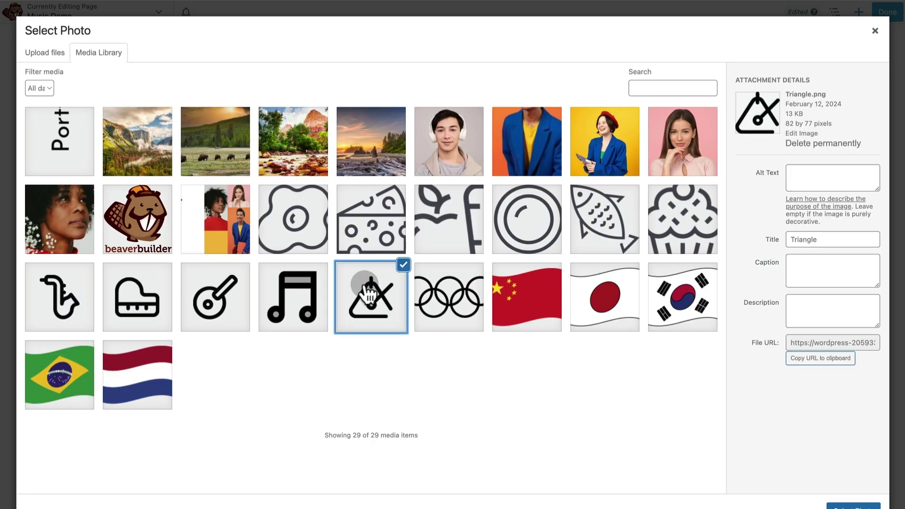
left_click(853, 504)
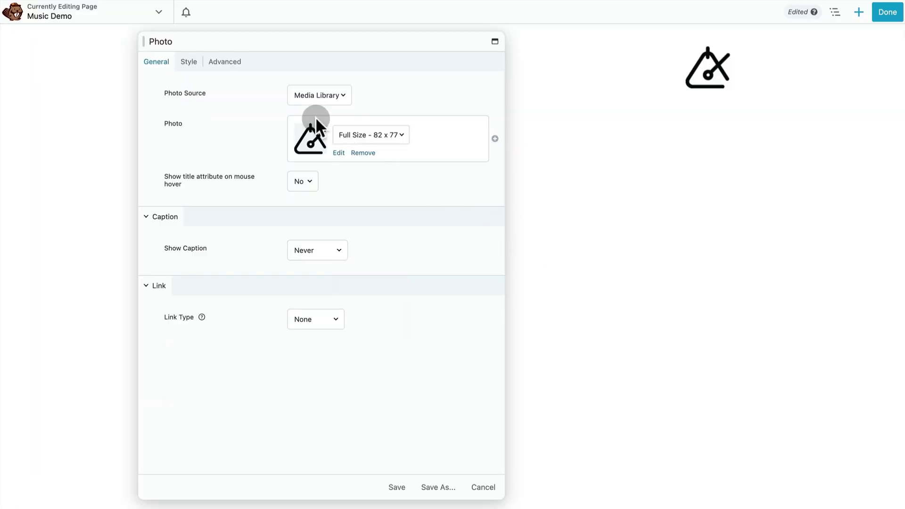
Step: Set the Triangle photo to 60 px wide, save it, and add a Text Editor module beside it
left_click(189, 61)
left_click(294, 126)
left_click(305, 150)
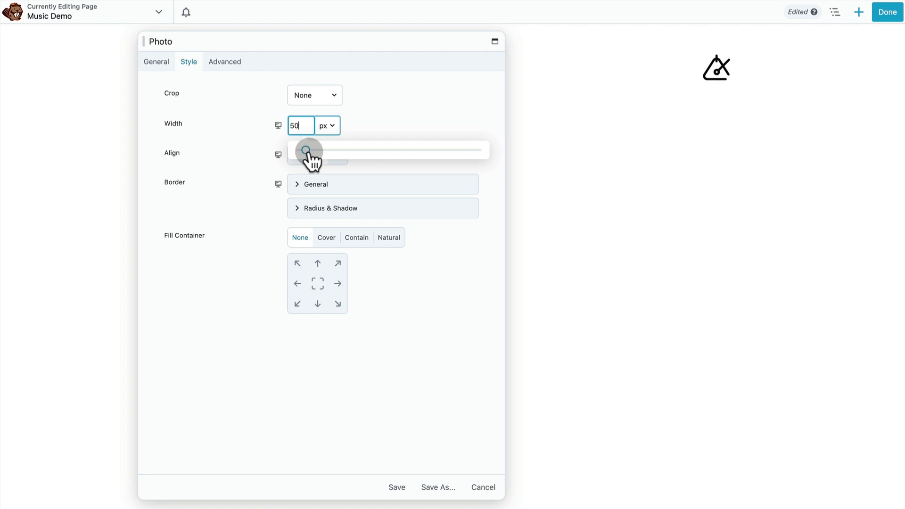
left_click_drag(306, 150, 311, 151)
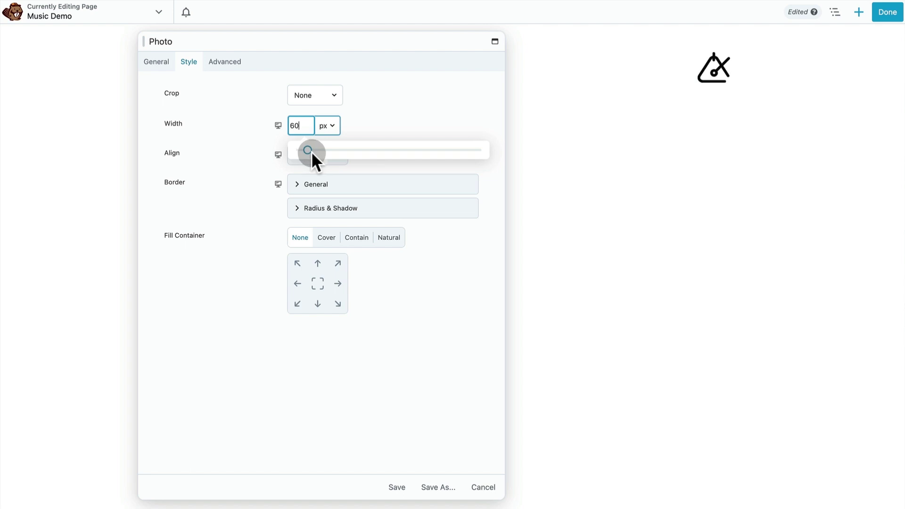
left_click(402, 476)
left_click(860, 13)
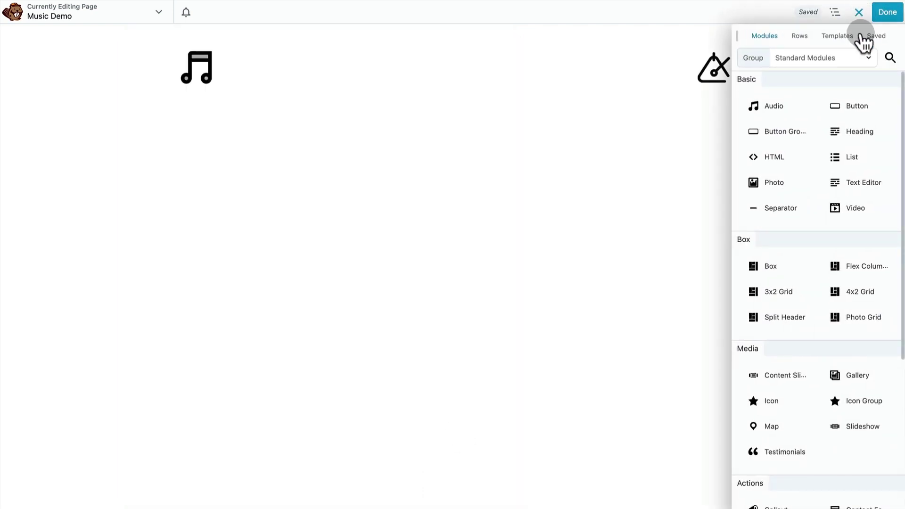
left_click_drag(860, 182, 721, 105)
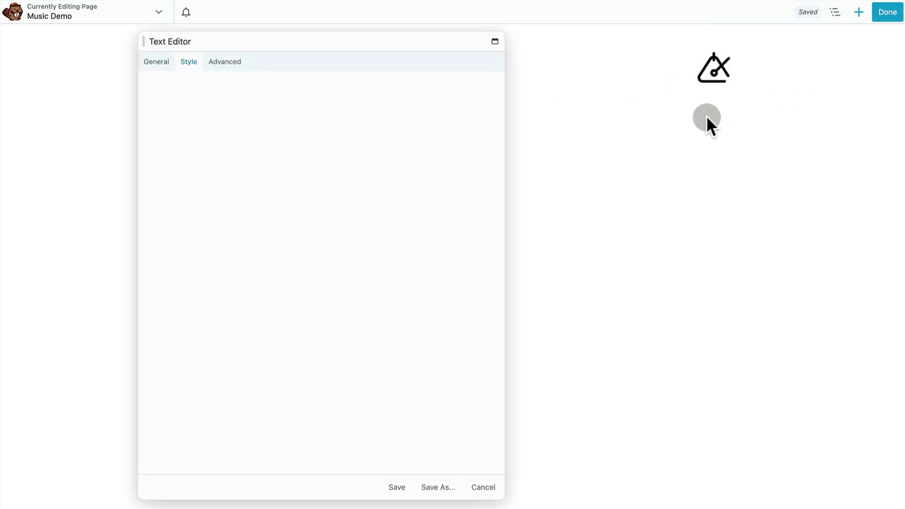
Step: Enter the label 'Percussion' and set it in Nunito at 18 px
left_click(158, 64)
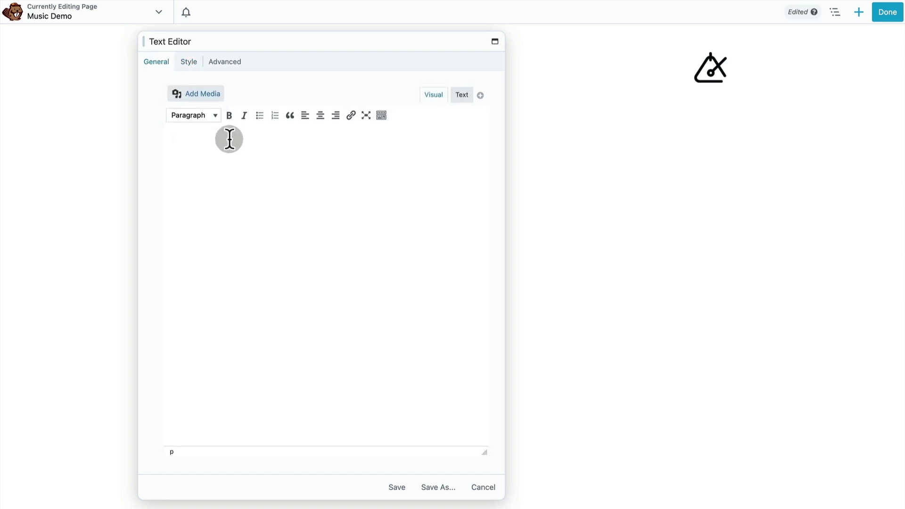
type("Percussion")
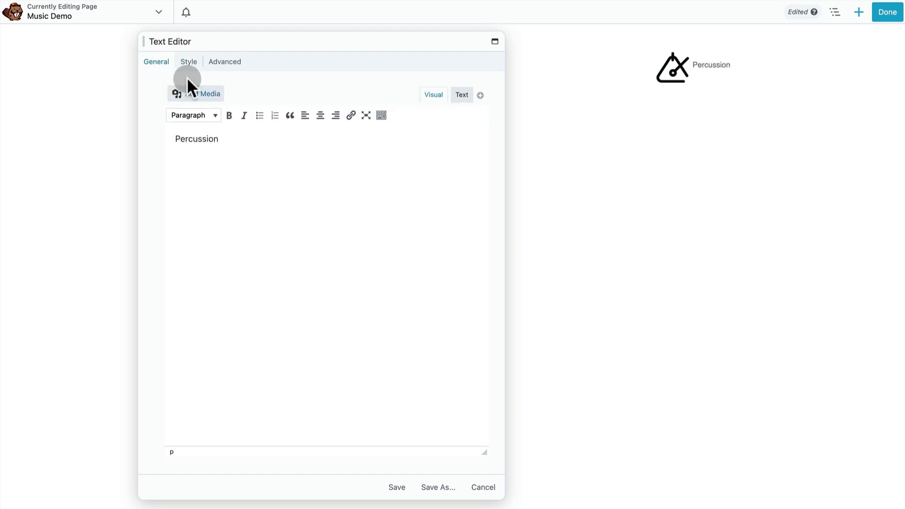
left_click(187, 64)
left_click(326, 166)
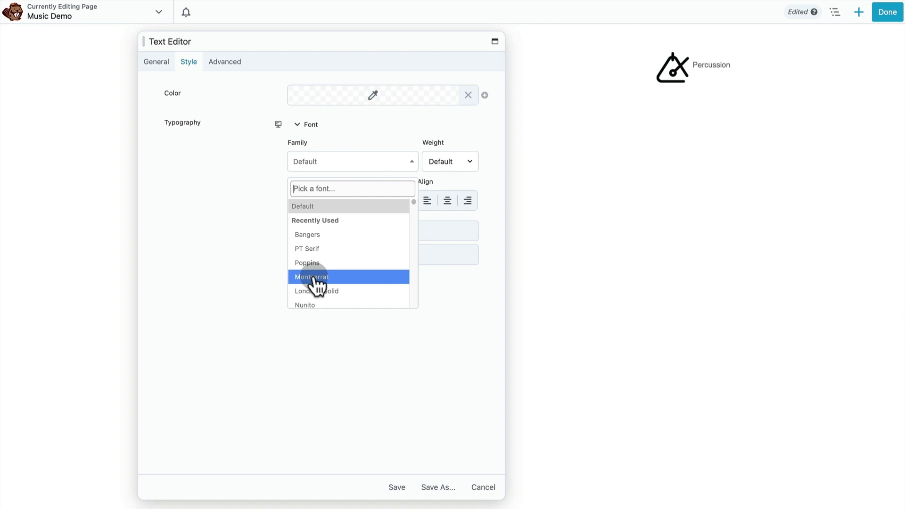
left_click(316, 305)
left_click(307, 200)
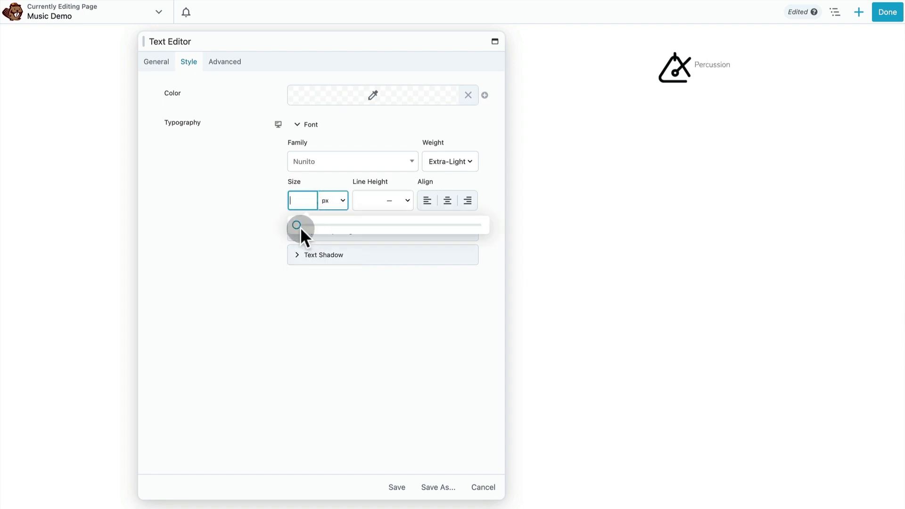
left_click_drag(300, 227, 305, 226)
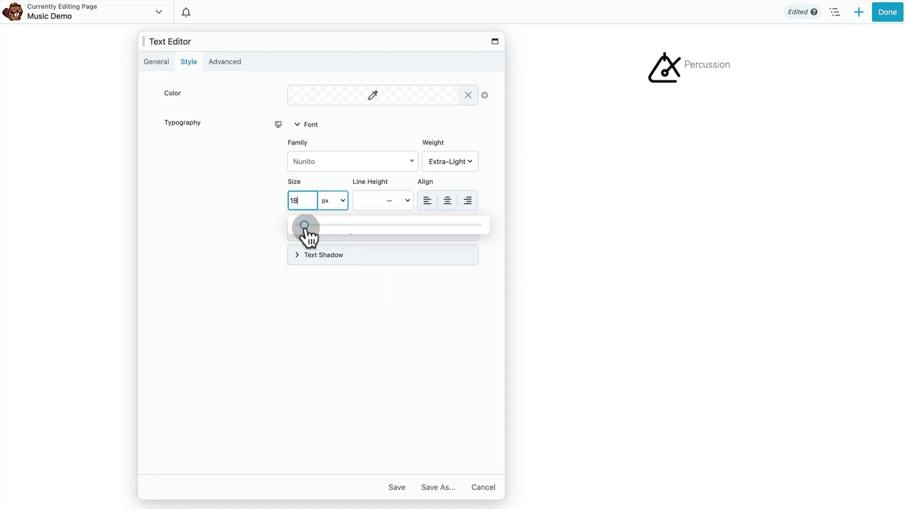
Step: Make the label uppercase, Semi-Bold and black (#000000)
left_click(356, 255)
left_click(356, 233)
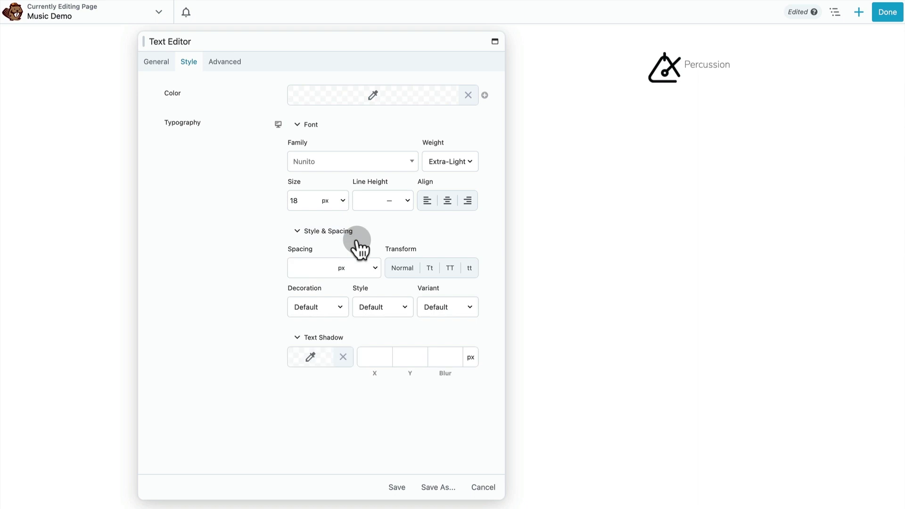
left_click(448, 268)
left_click(466, 162)
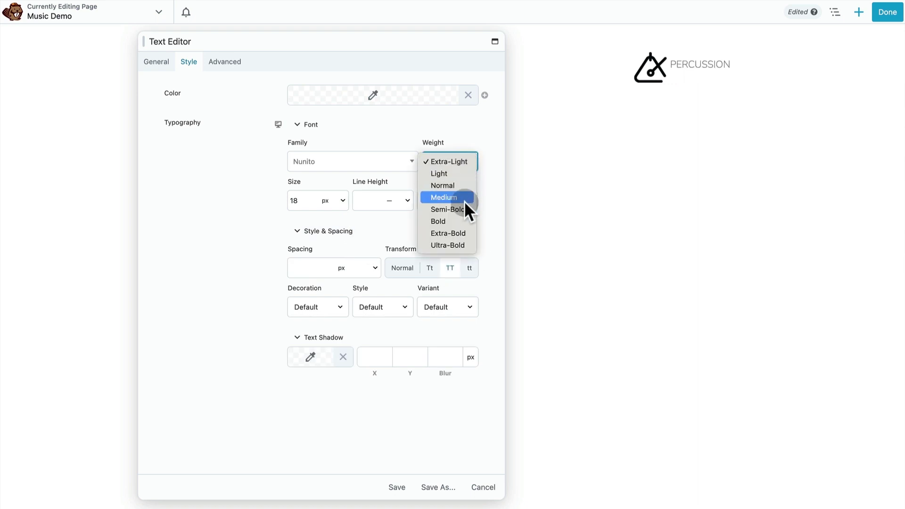
left_click(464, 201)
left_click(460, 166)
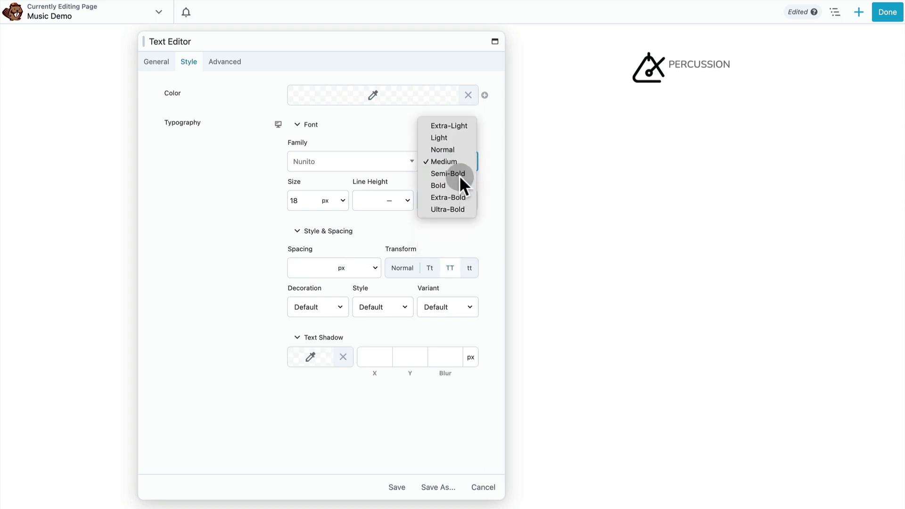
left_click(459, 174)
left_click(406, 94)
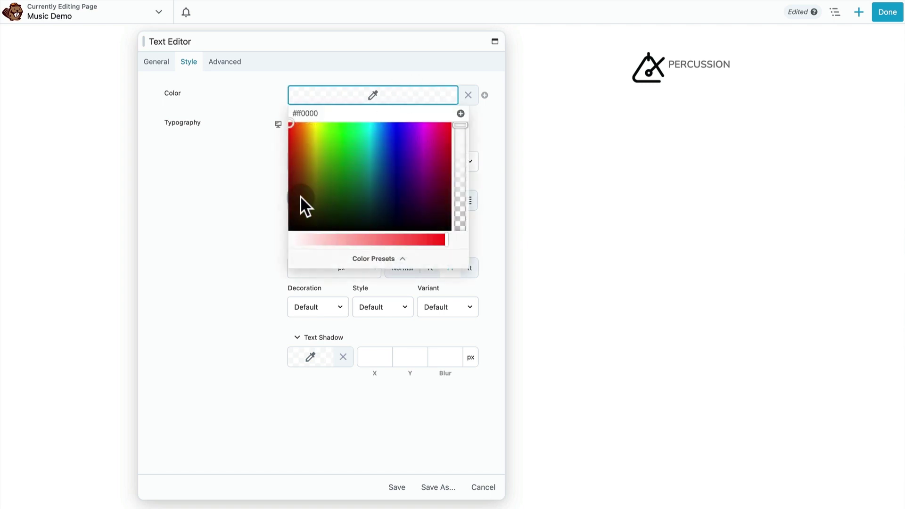
left_click_drag(300, 196, 281, 251)
left_click(389, 421)
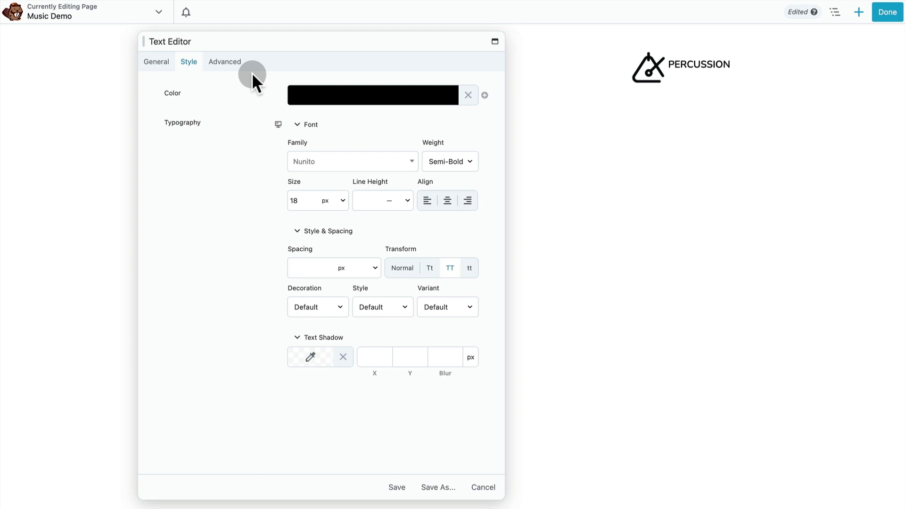
Step: Add custom CSS p { margin: 0px; } to remove the paragraph margin
left_click(238, 65)
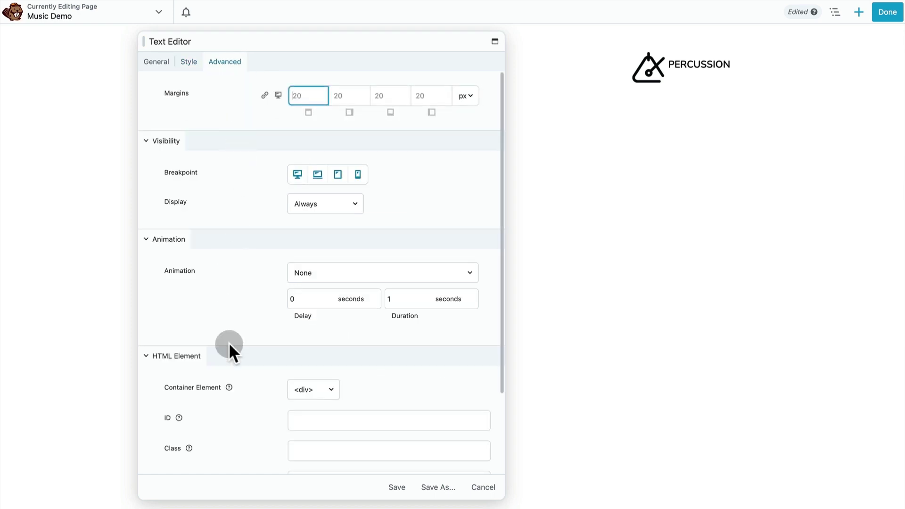
scroll(228, 342, "down", 2)
left_click(202, 441)
scroll(222, 394, "down", 3)
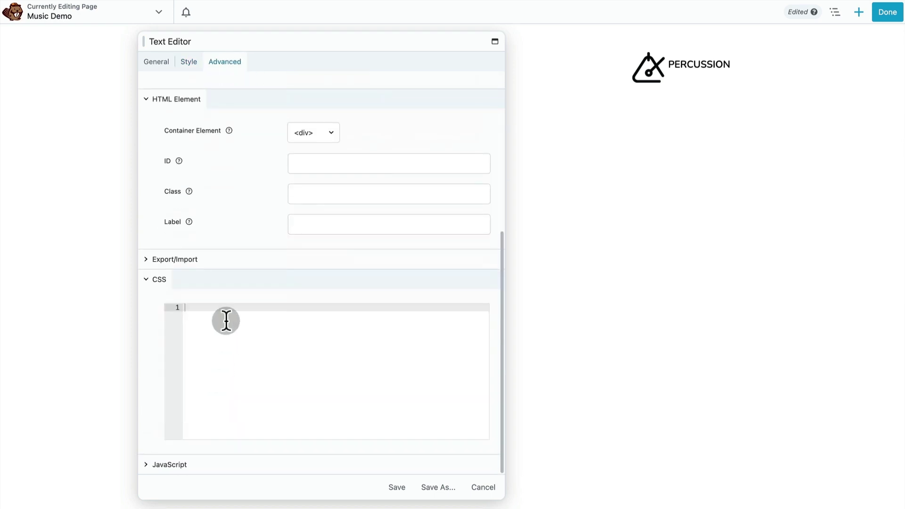
type("p {     margin: 0px; }")
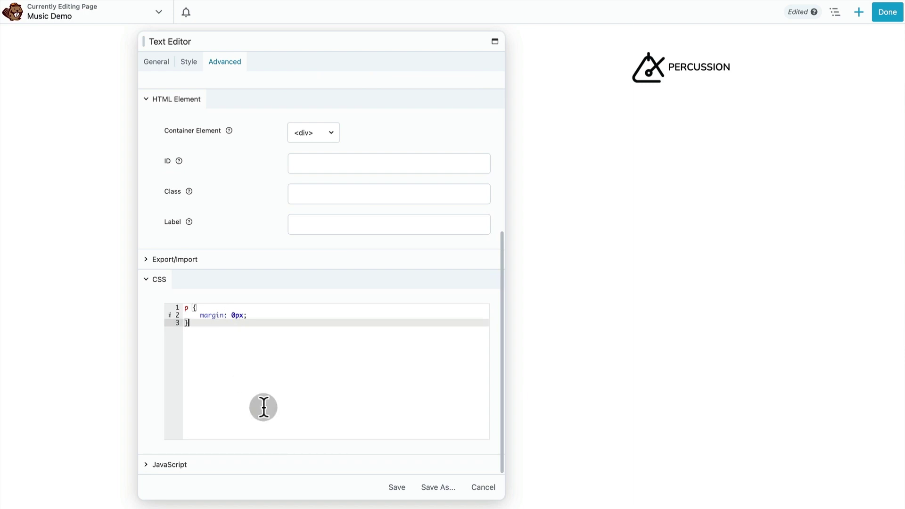
Step: Save the label styling, then duplicate the icon-and-label Box: Flex Row twice to make four Percussion items
left_click(400, 490)
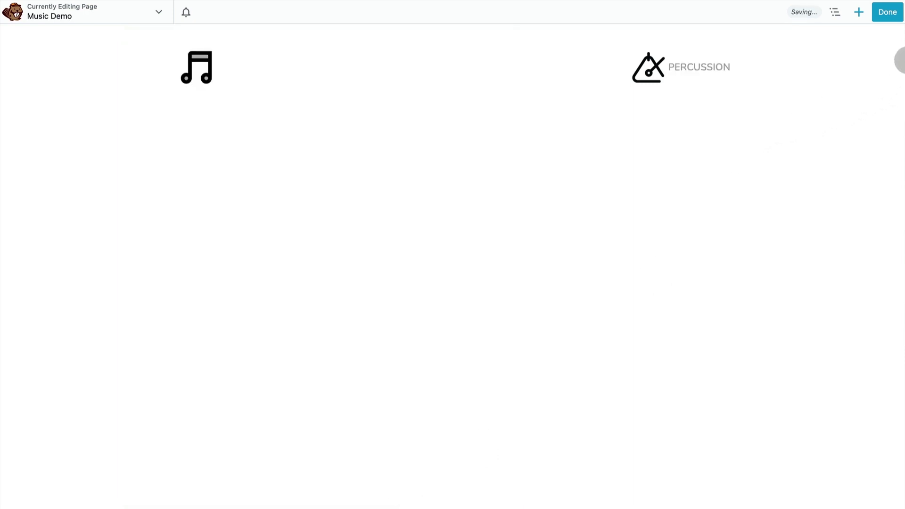
left_click(836, 13)
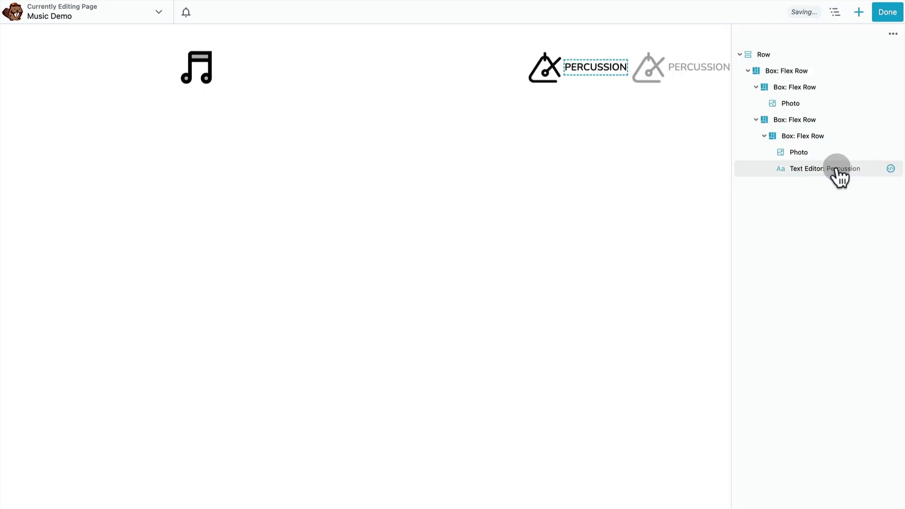
right_click(827, 136)
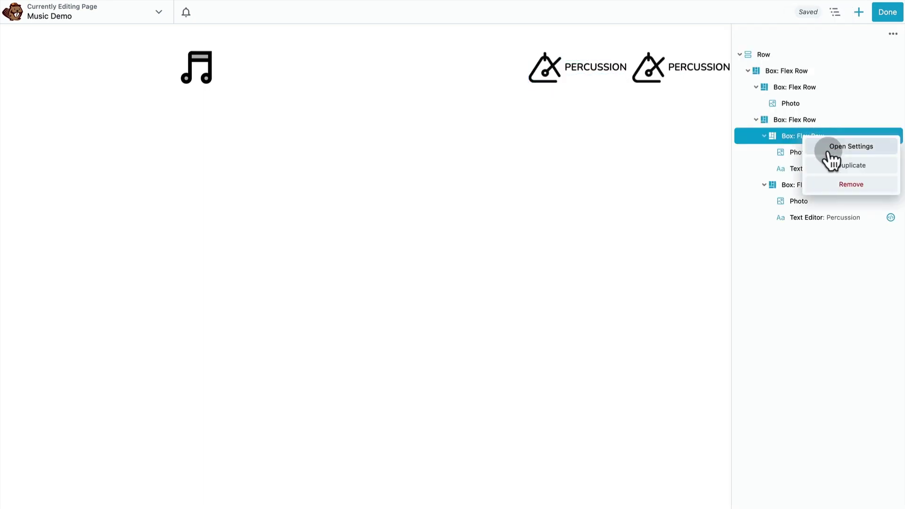
left_click(832, 164)
right_click(819, 137)
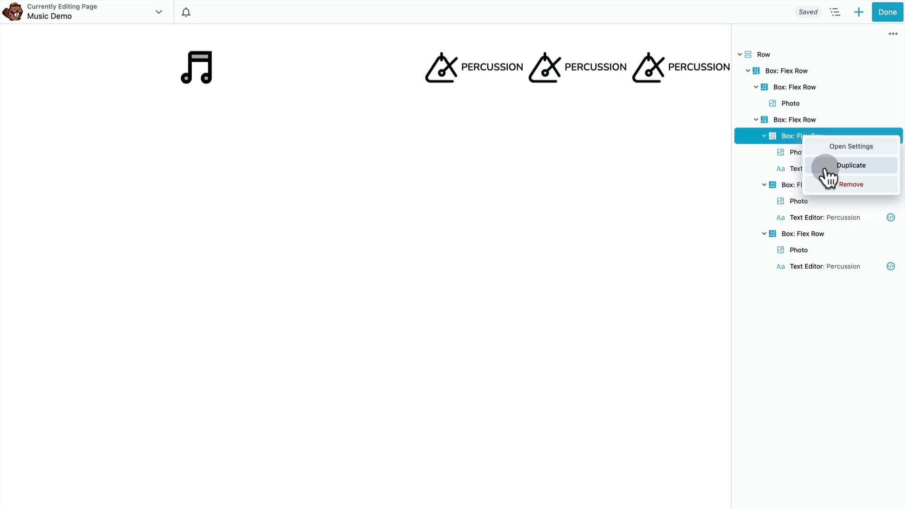
left_click(824, 165)
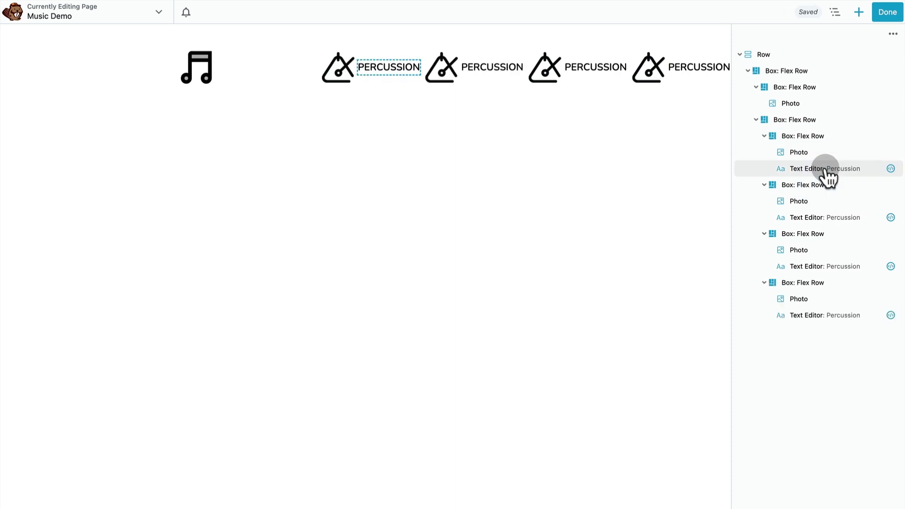
Step: Give the second item the Banjo guitar image and the label 'Strings'
left_click(821, 203)
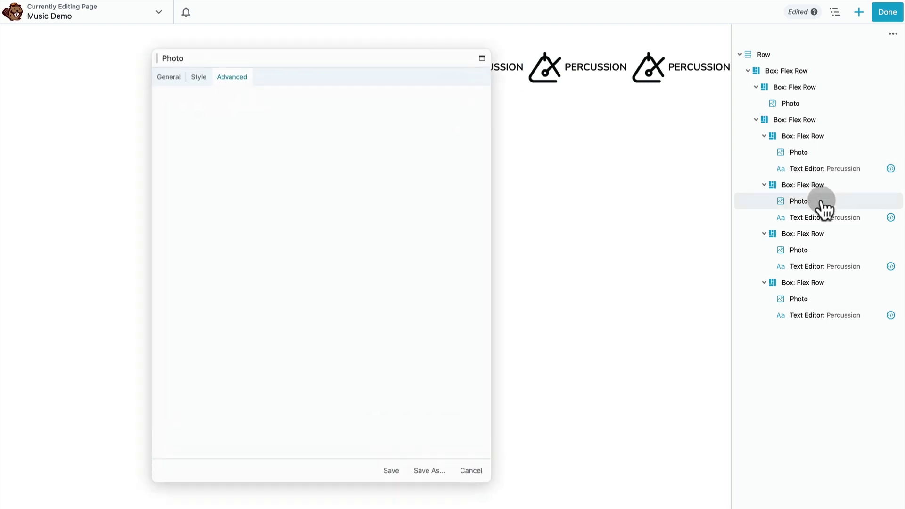
left_click(154, 62)
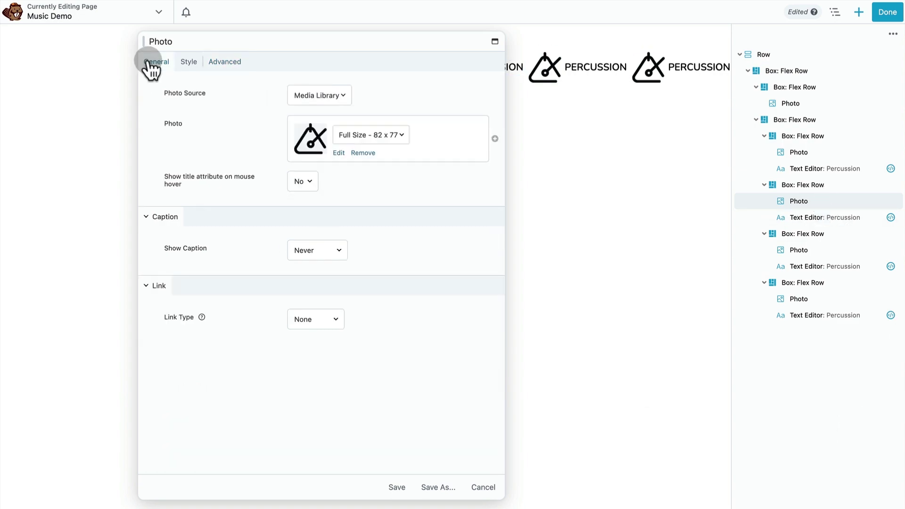
left_click(337, 151)
left_click(216, 297)
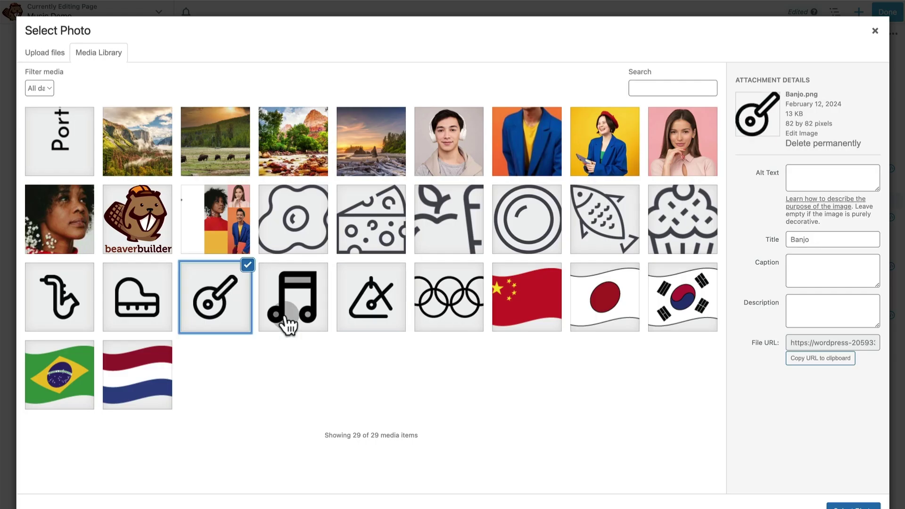
left_click(854, 505)
left_click(822, 217)
double_click(194, 139)
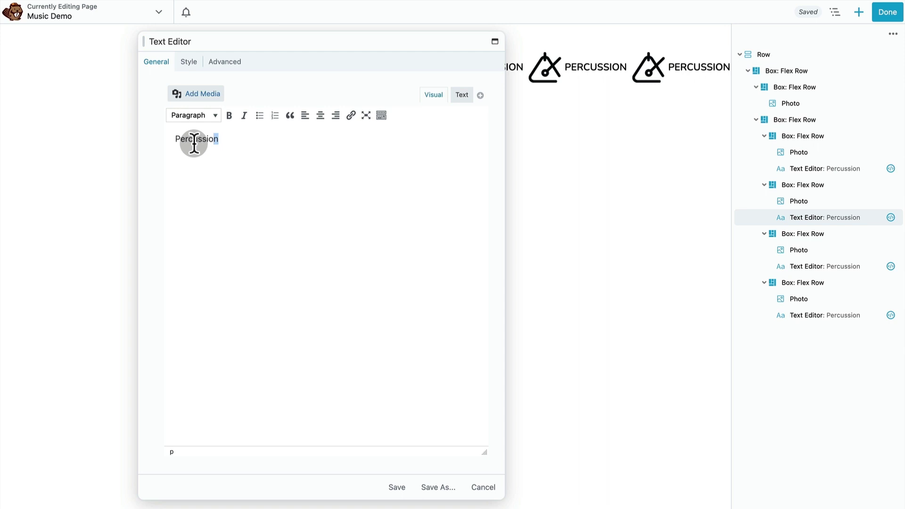
type("Strings")
left_click(399, 487)
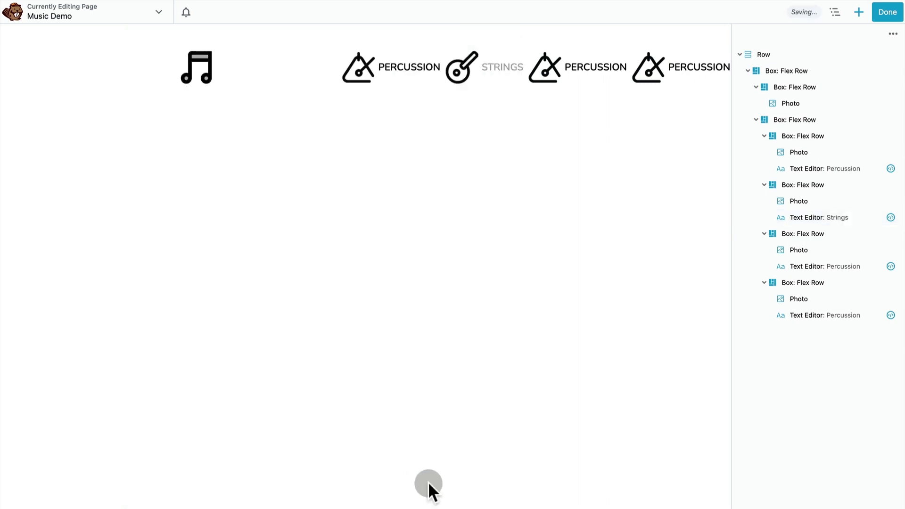
Step: Give the third item the piano image and the label 'Keyboards'
left_click(801, 250)
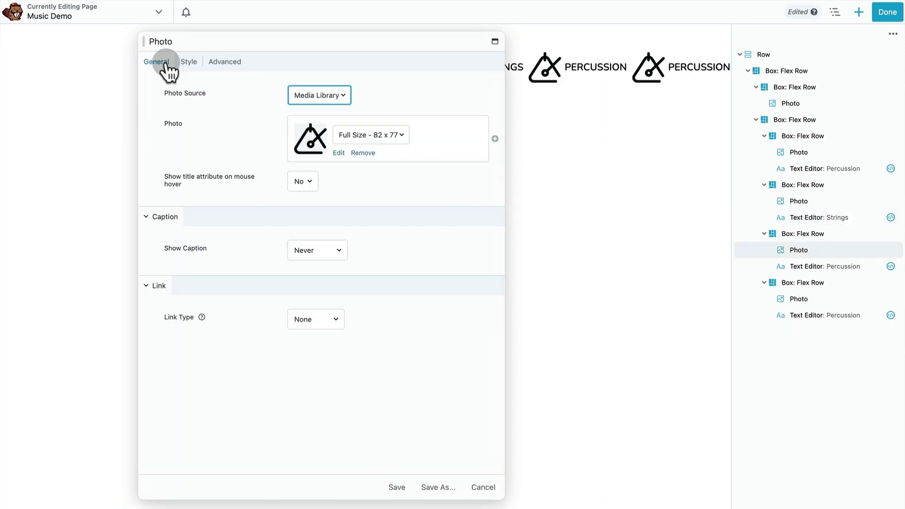
left_click(339, 153)
double_click(140, 311)
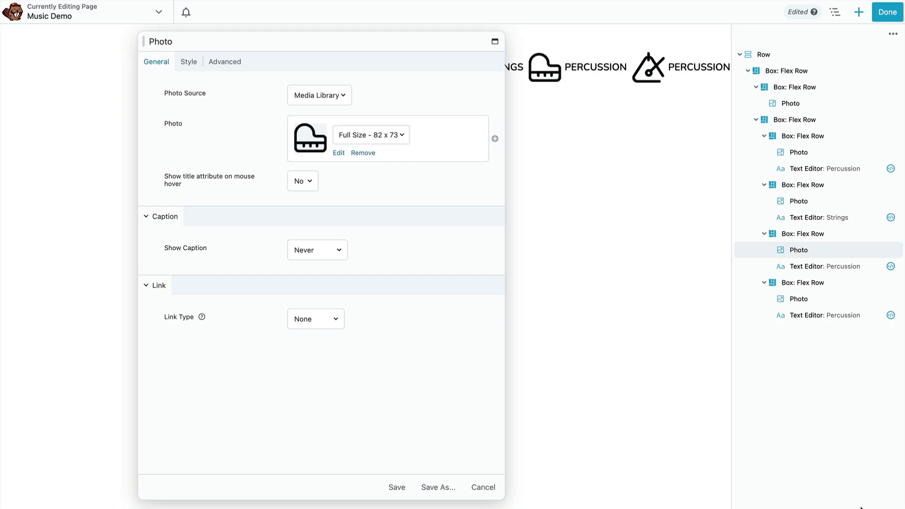
left_click(806, 267)
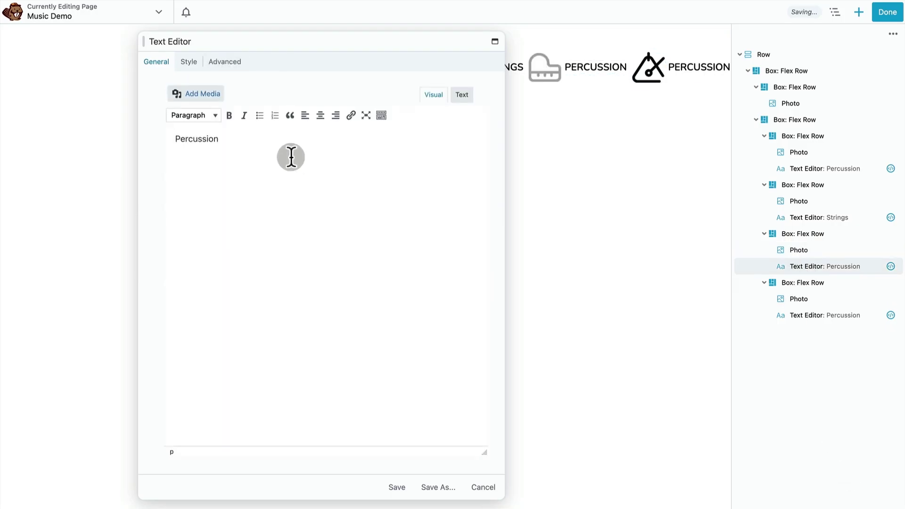
key("ctrl+a")
type("Keyboards")
left_click(406, 488)
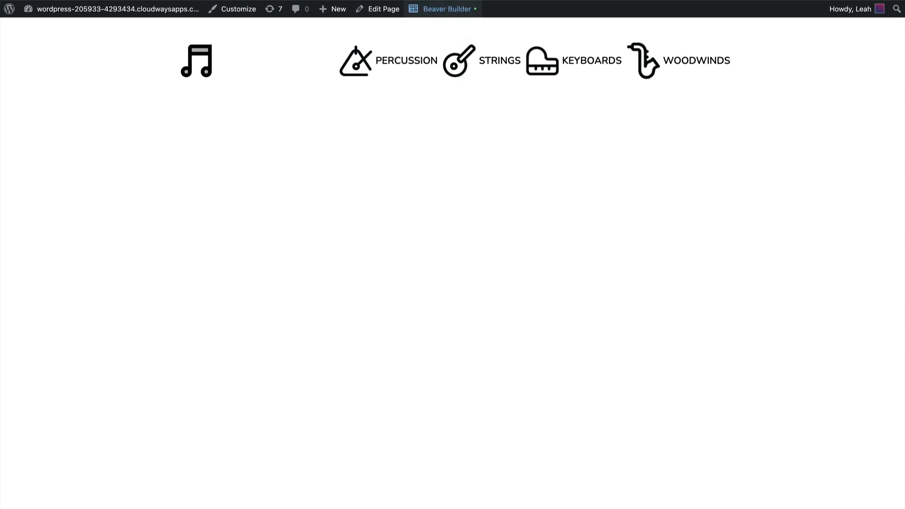
Step: Reopen the published Music Demo page in the Beaver Builder editor from the admin bar
left_click(443, 9)
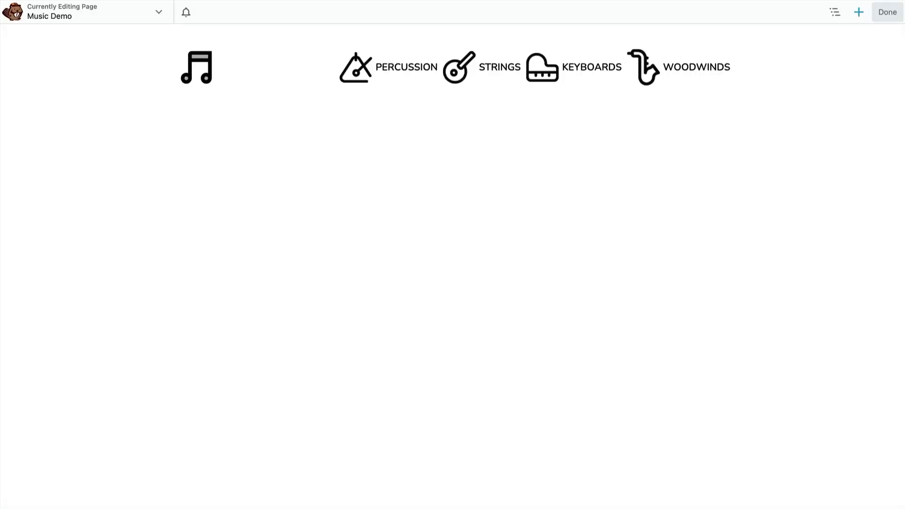
Step: Make the header row and its content full width
mouse_move(186, 122)
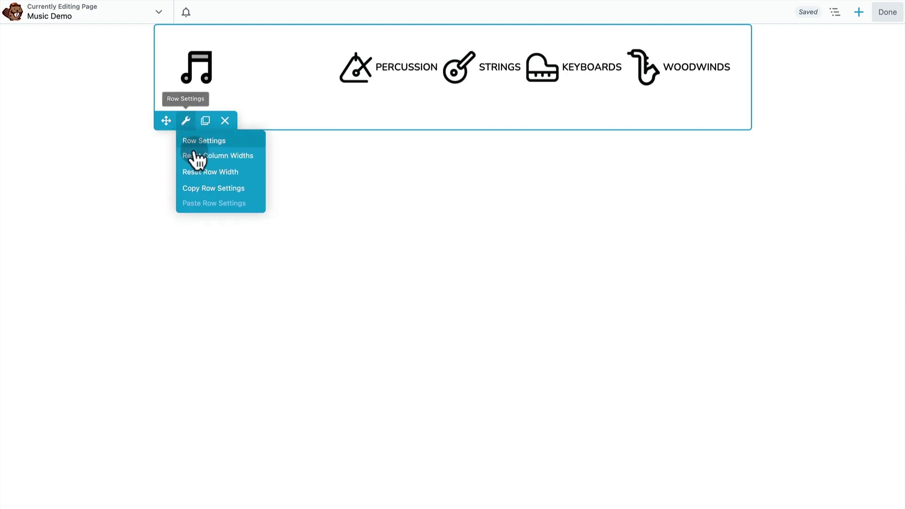
left_click(191, 143)
left_click(301, 100)
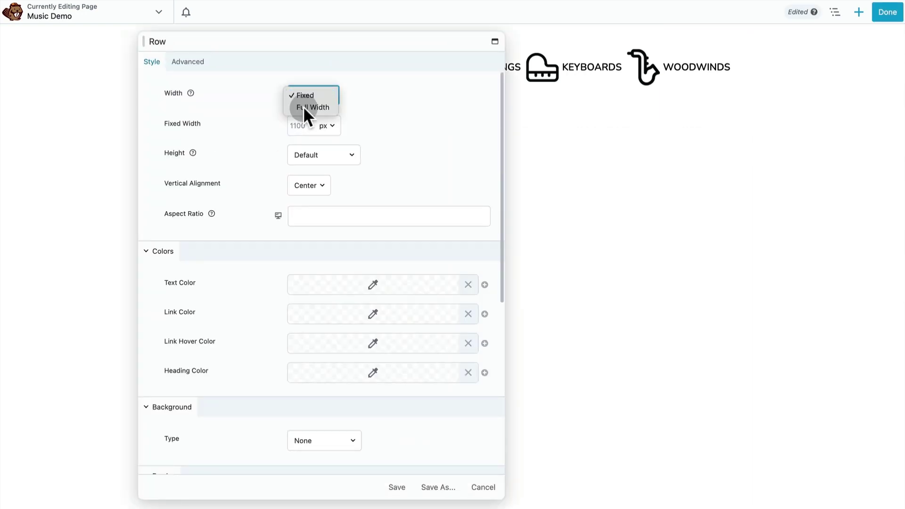
left_click(304, 106)
left_click(302, 119)
left_click(301, 136)
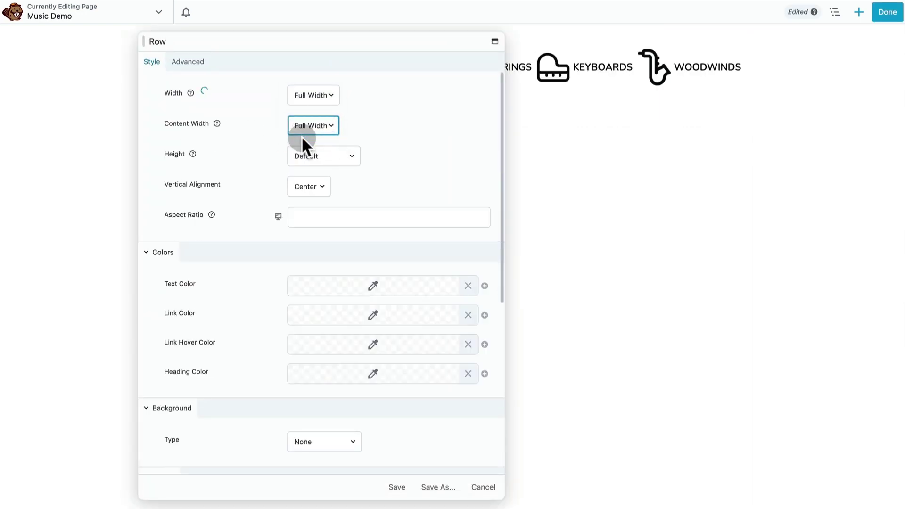
left_click_drag(282, 40, 384, 87)
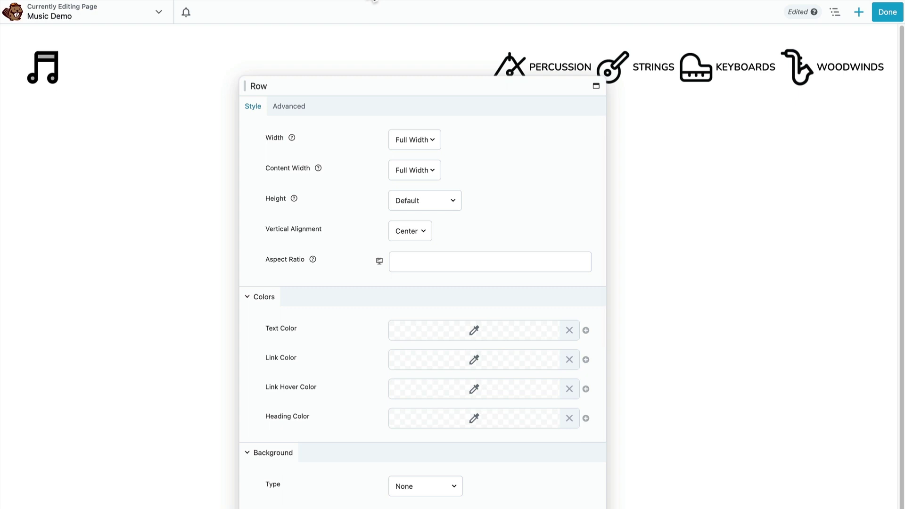
Step: Give the header row a solid pale lilac background colour (about #cac0d6)
scroll(397, 401, "down", 3)
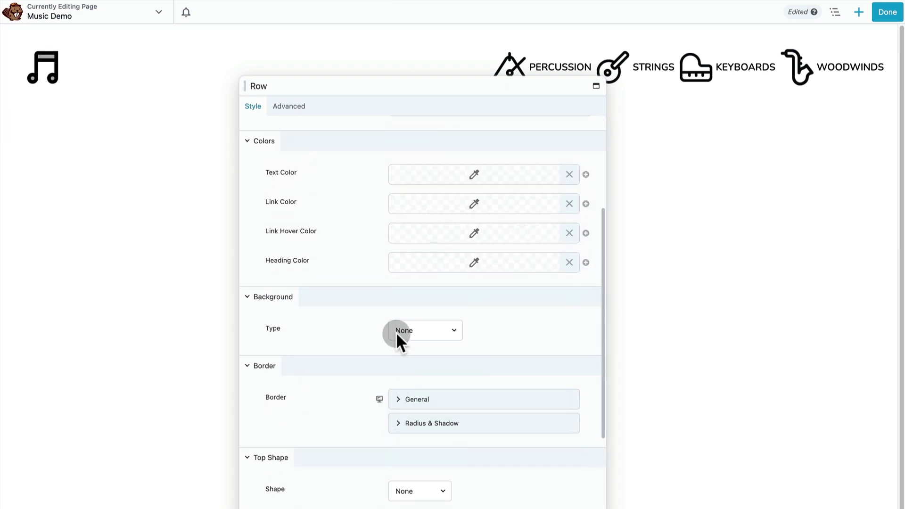
left_click(397, 327)
left_click(400, 343)
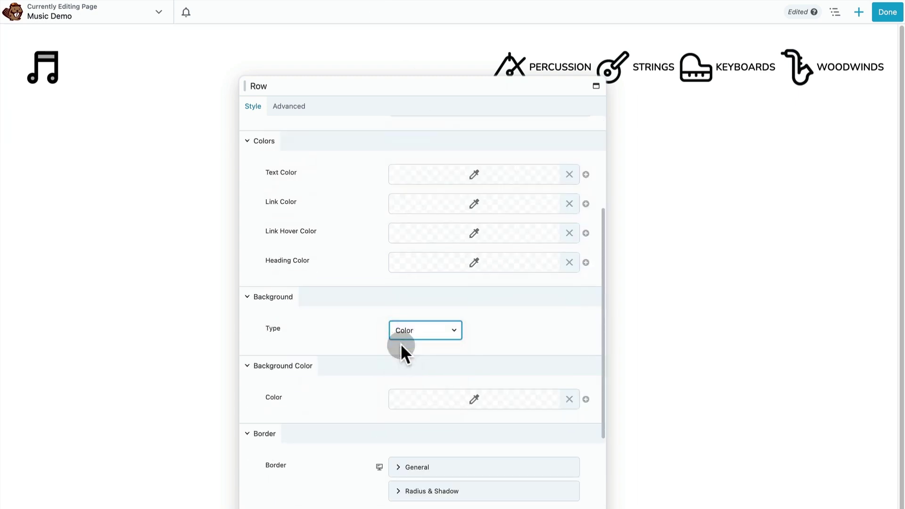
left_click(418, 409)
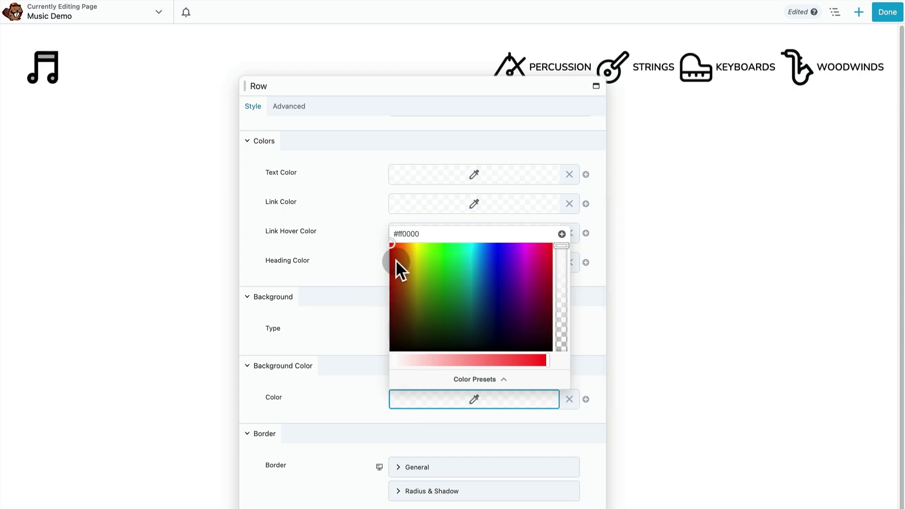
left_click(513, 261)
left_click_drag(419, 357, 411, 362)
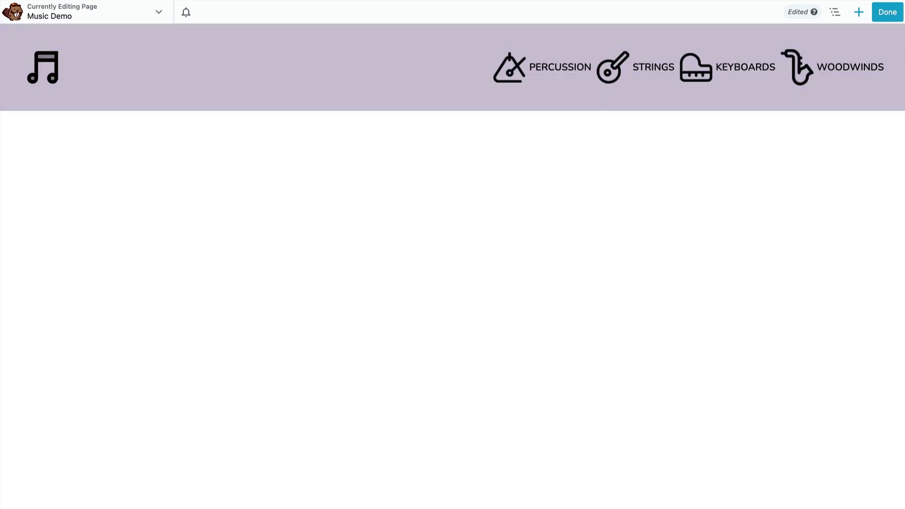
Step: Place the Body Music Layout row from Saved Rows directly below the header row
left_click(857, 13)
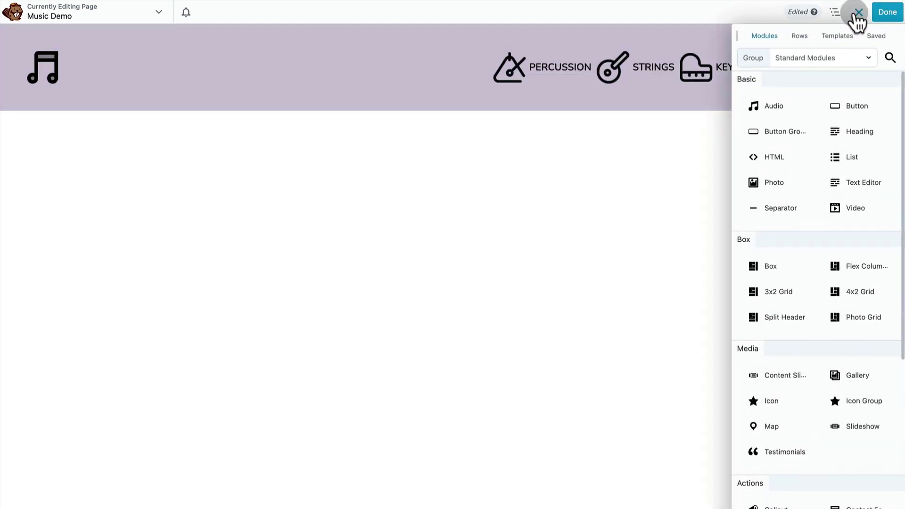
left_click(800, 38)
left_click(801, 58)
left_click(805, 172)
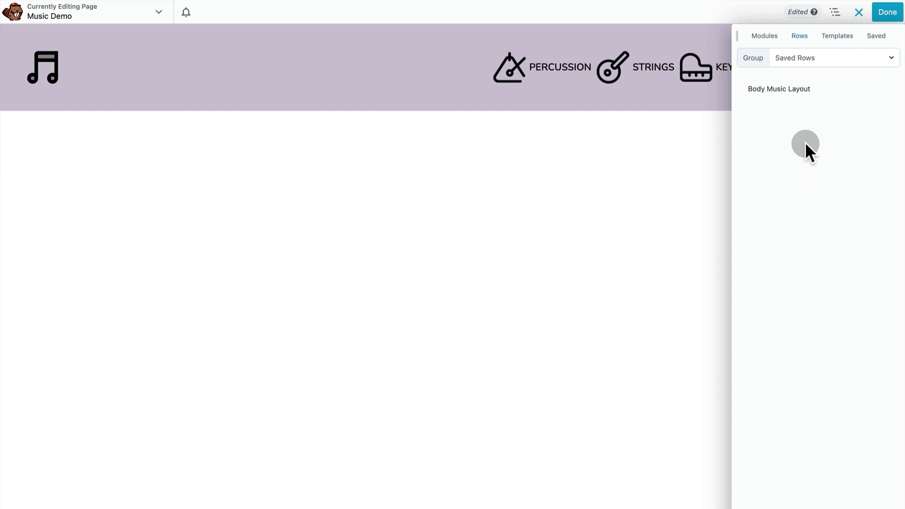
left_click_drag(795, 95, 728, 149)
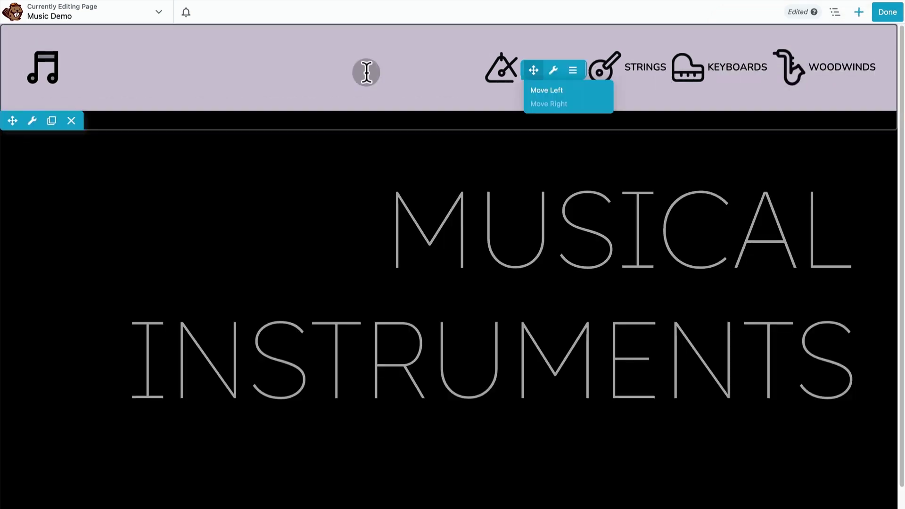
Step: In responsive editing, preview Medium then Small, ending on the Medium 800 px breakpoint
left_click(94, 26)
left_click(91, 162)
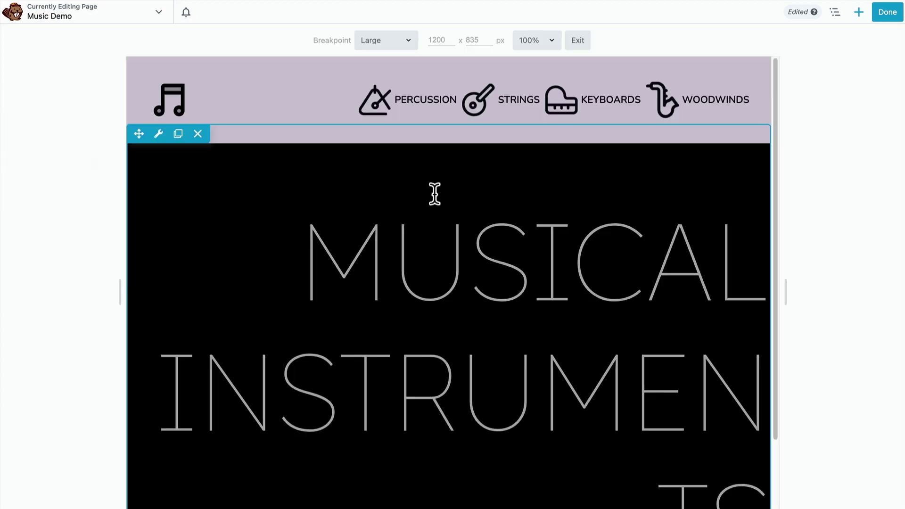
left_click(369, 42)
left_click(372, 54)
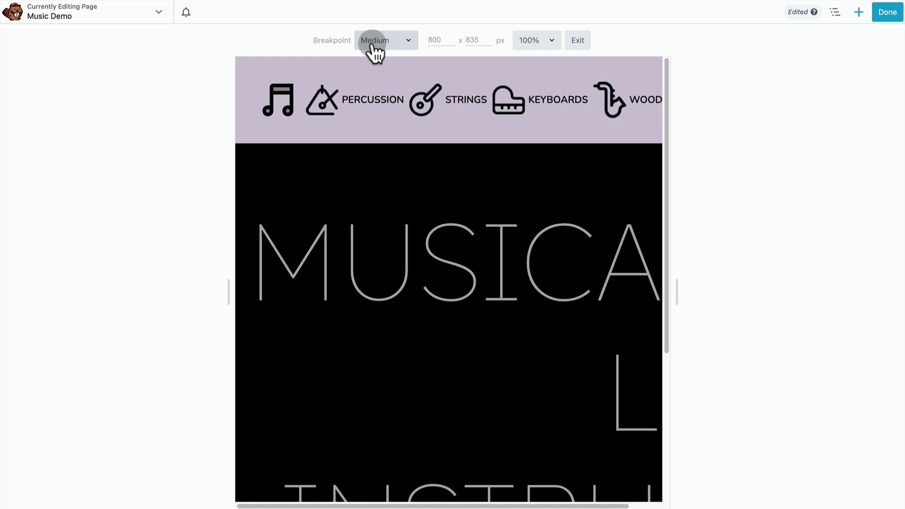
left_click(372, 46)
left_click(371, 55)
left_click(373, 46)
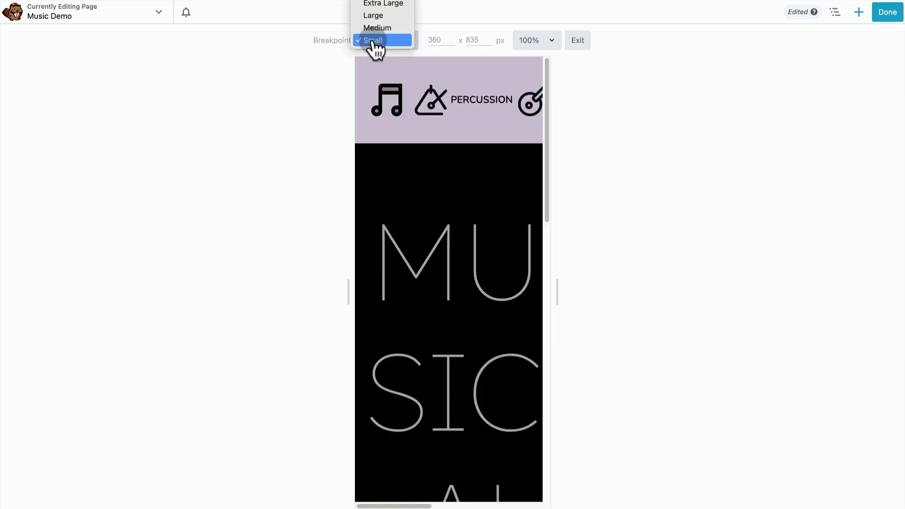
left_click(375, 28)
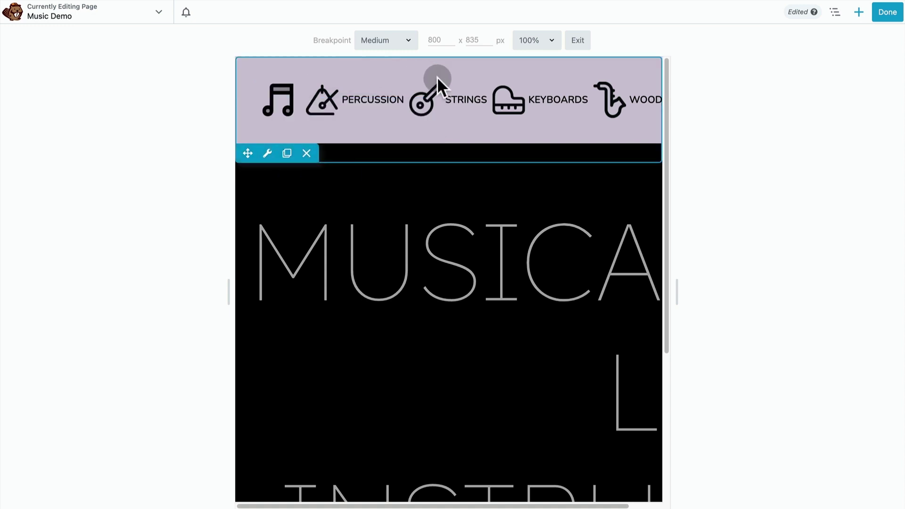
left_click(836, 12)
Step: Set the header's top Box: Flex Row direction to Column so the logo stacks above the nav items
left_click(838, 99)
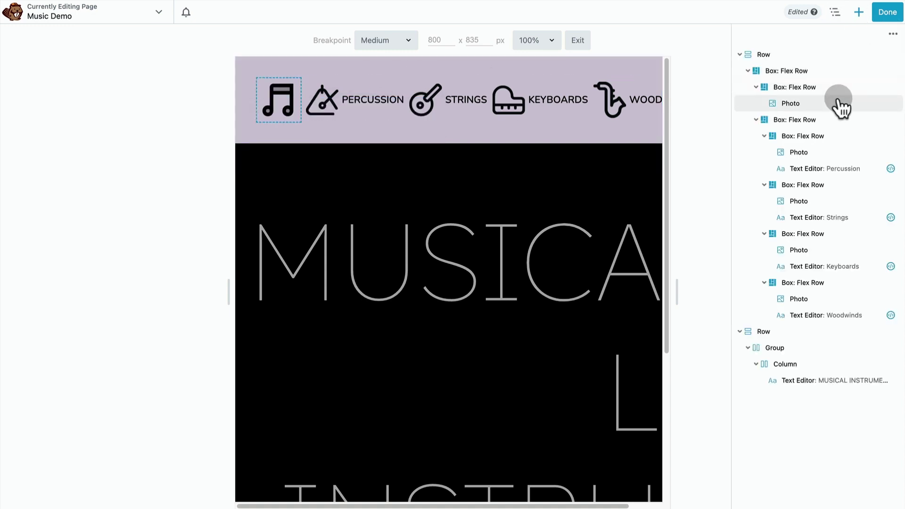
left_click(833, 72)
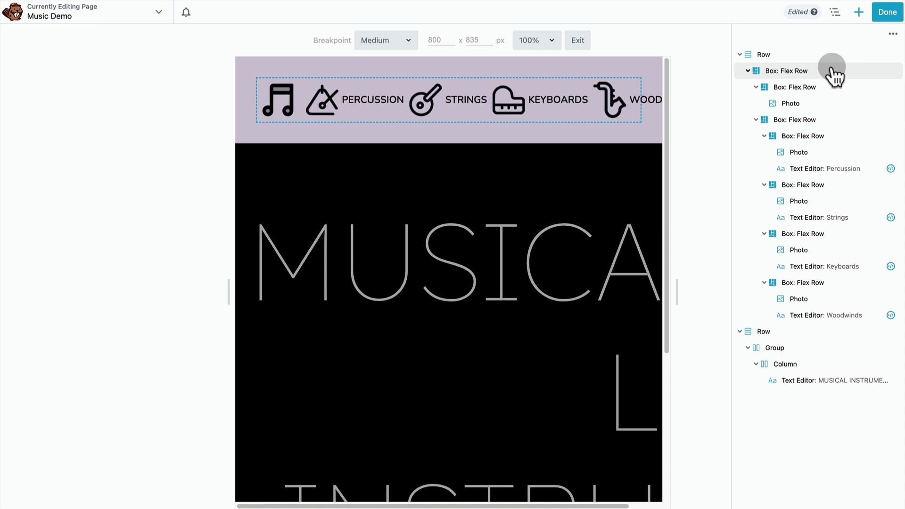
left_click(833, 72)
left_click_drag(448, 77, 725, 154)
left_click(705, 253)
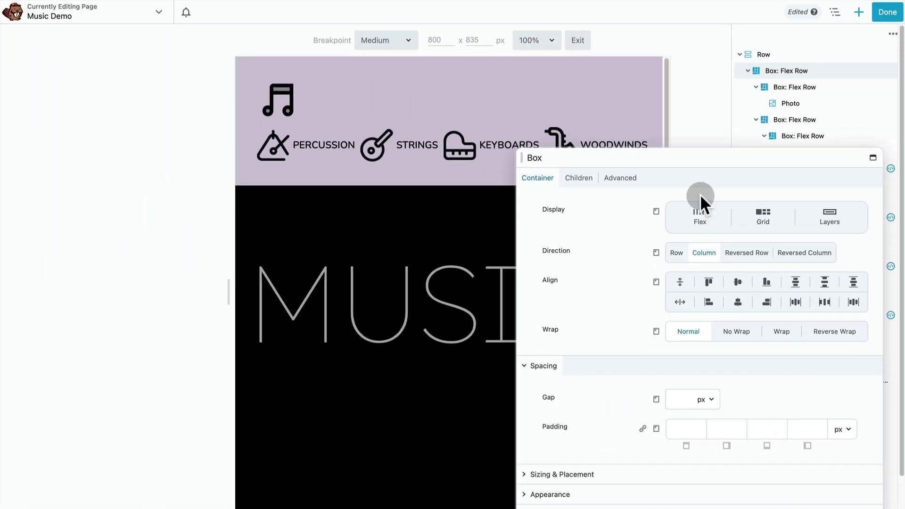
left_click_drag(691, 164, 481, 63)
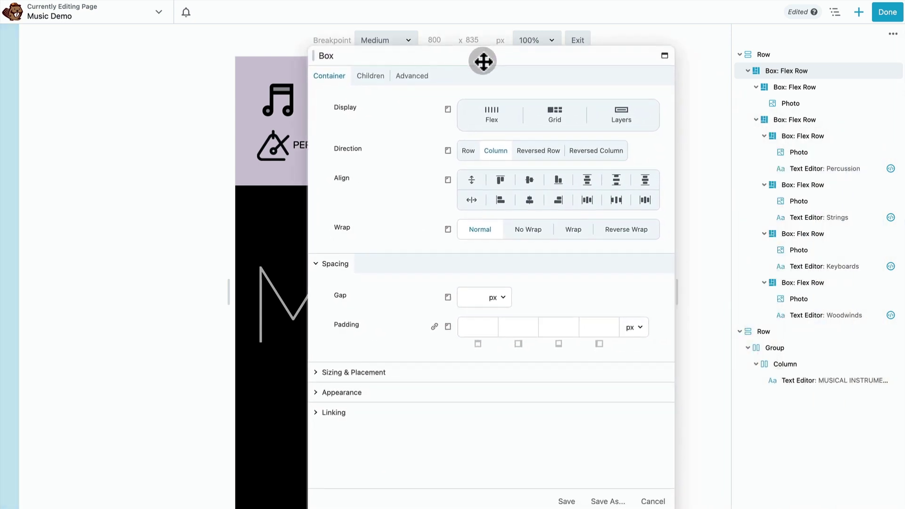
left_click(569, 494)
Step: Centre the music-note logo by setting its box Align to Center
left_click(792, 93)
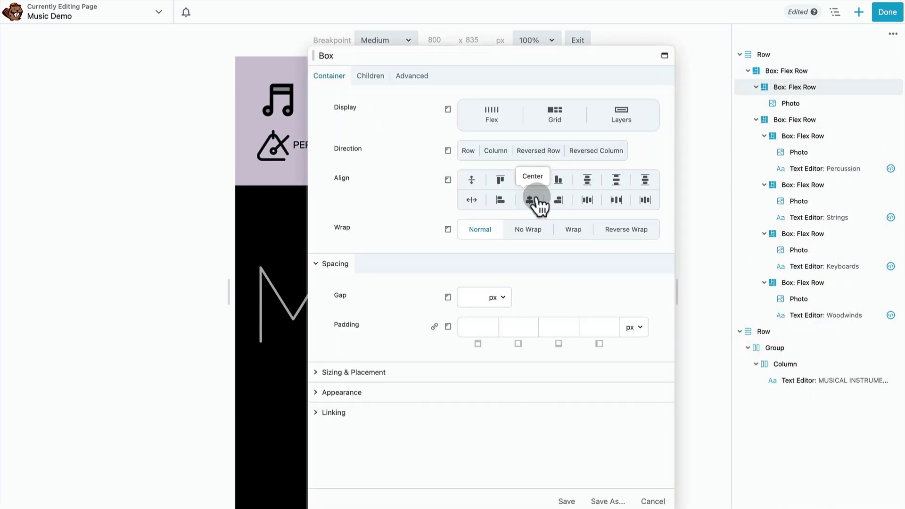
left_click(532, 207)
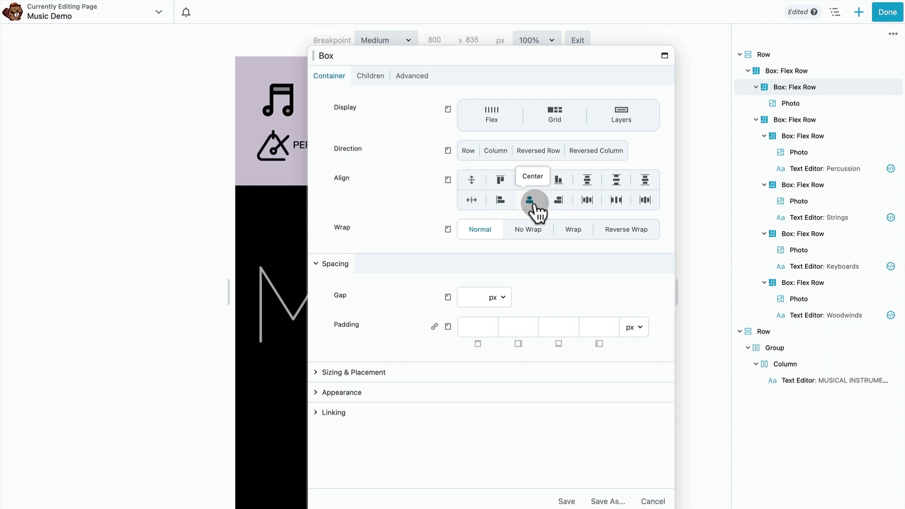
left_click(571, 498)
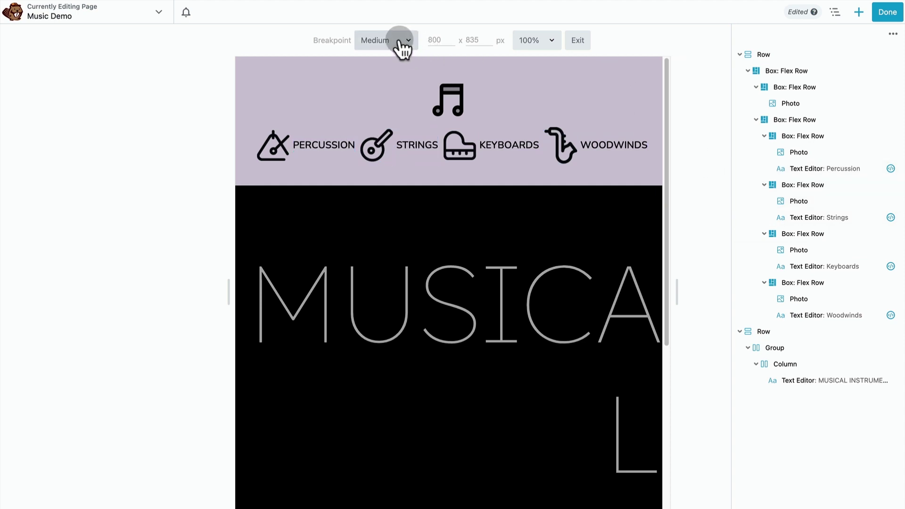
Step: At the Small breakpoint, set the nav items' box to Column direction with Start alignment
left_click(399, 41)
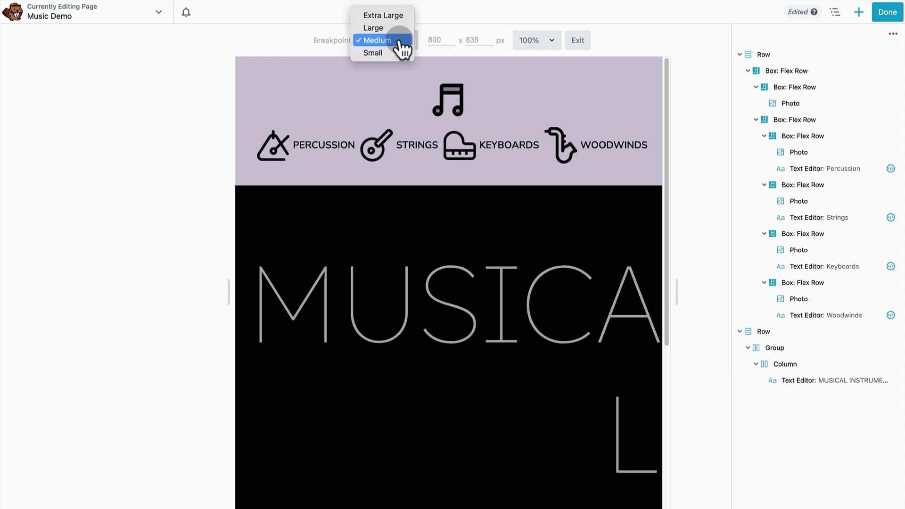
left_click(399, 52)
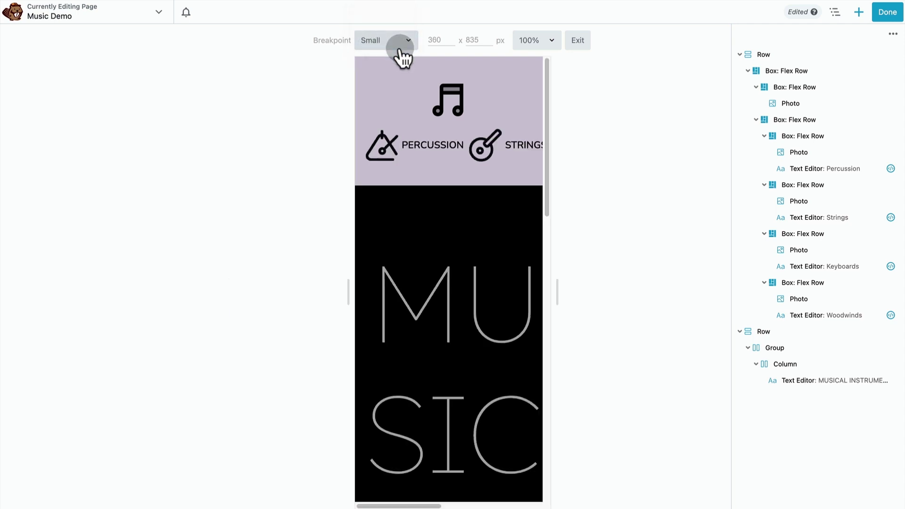
left_click(782, 122)
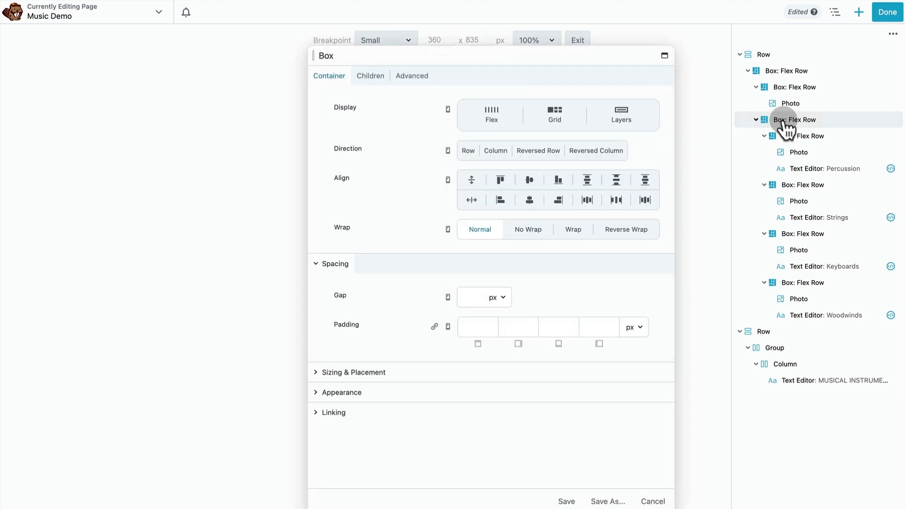
left_click_drag(558, 58, 748, 56)
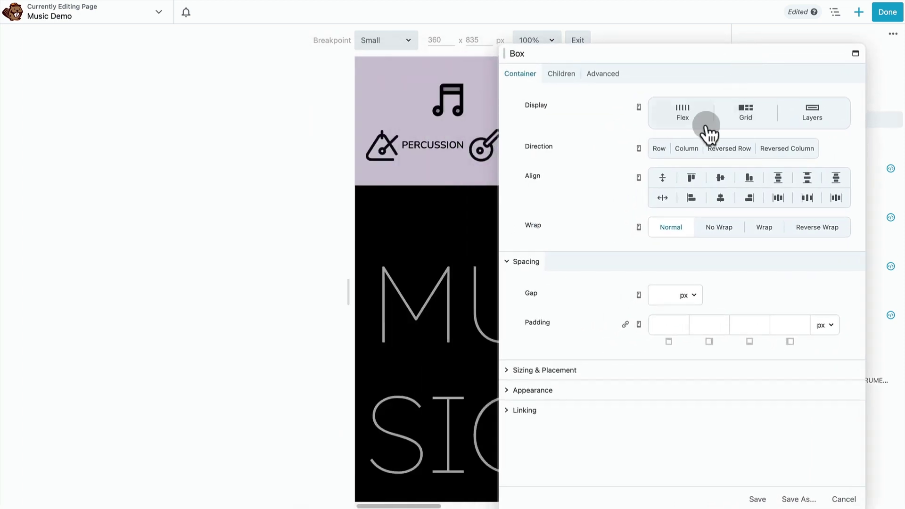
left_click(693, 148)
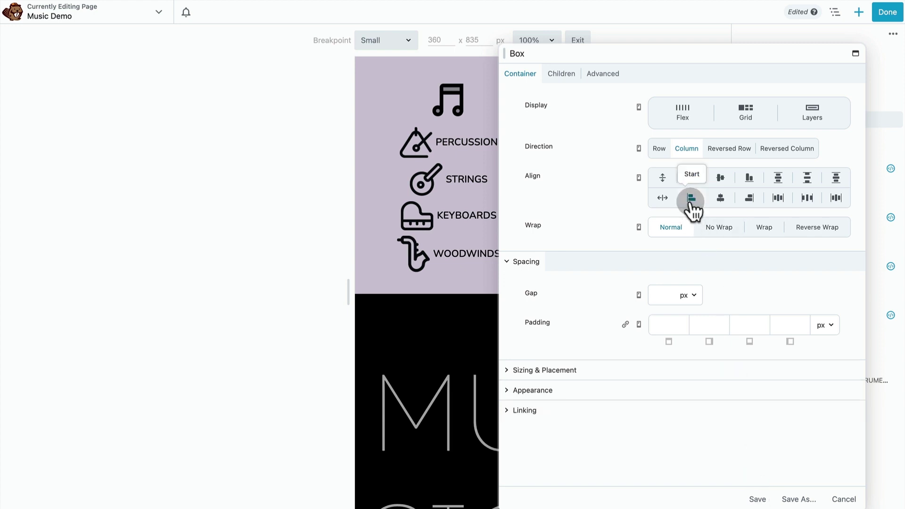
left_click(758, 499)
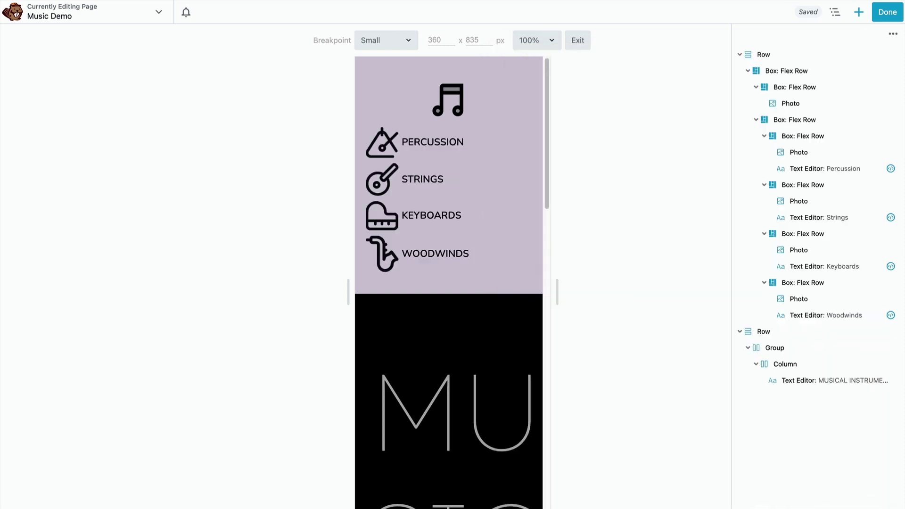
Step: Finish editing and publish the Music Demo page changes
left_click(887, 13)
left_click(843, 14)
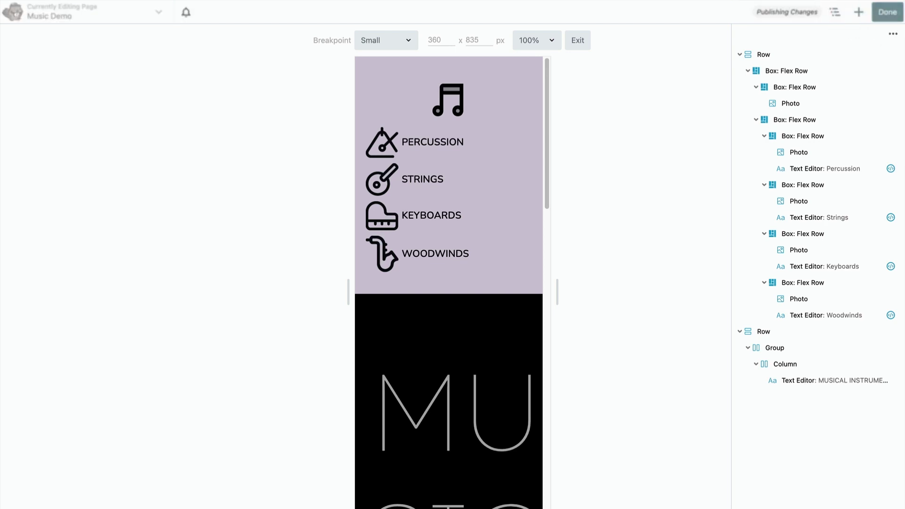